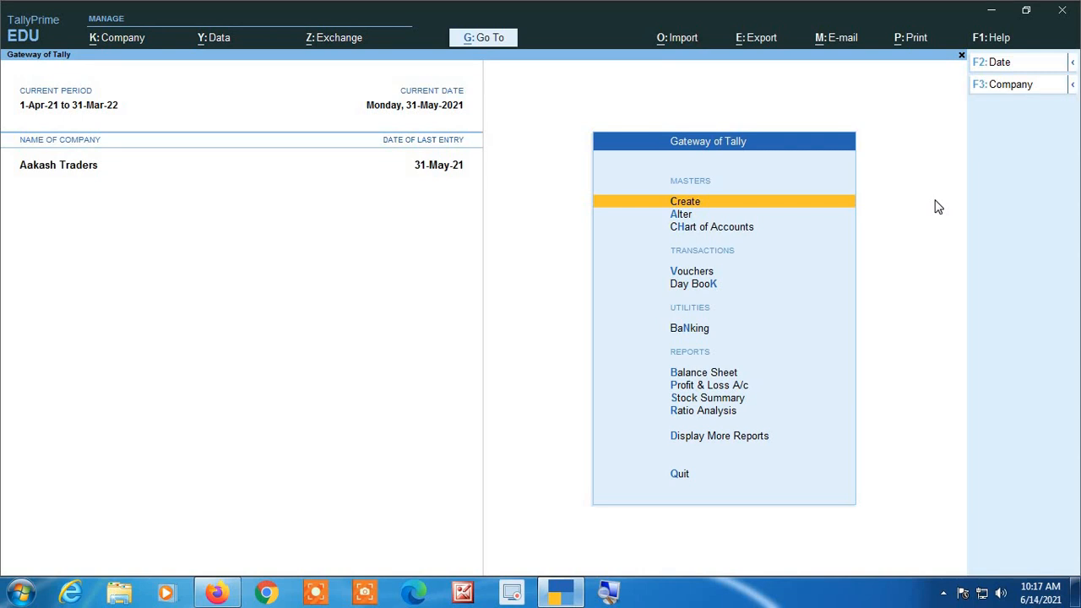
Open the State Bank of India ledger for alteration from the list of ledgers
{"action": "key", "text": "Down"}
{"action": "key", "text": "Return"}
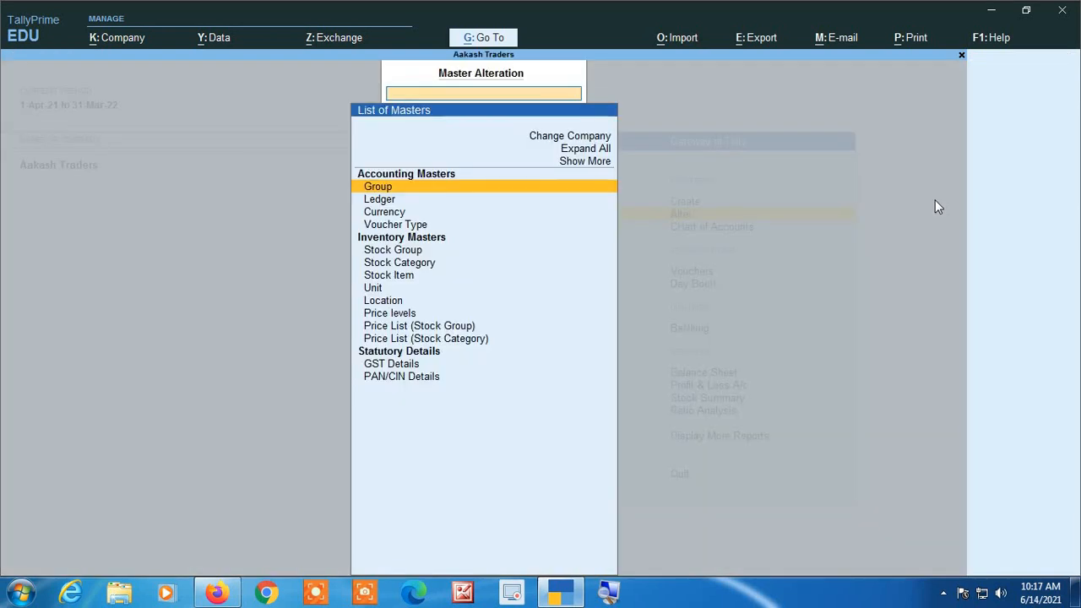
{"action": "key", "text": "Down"}
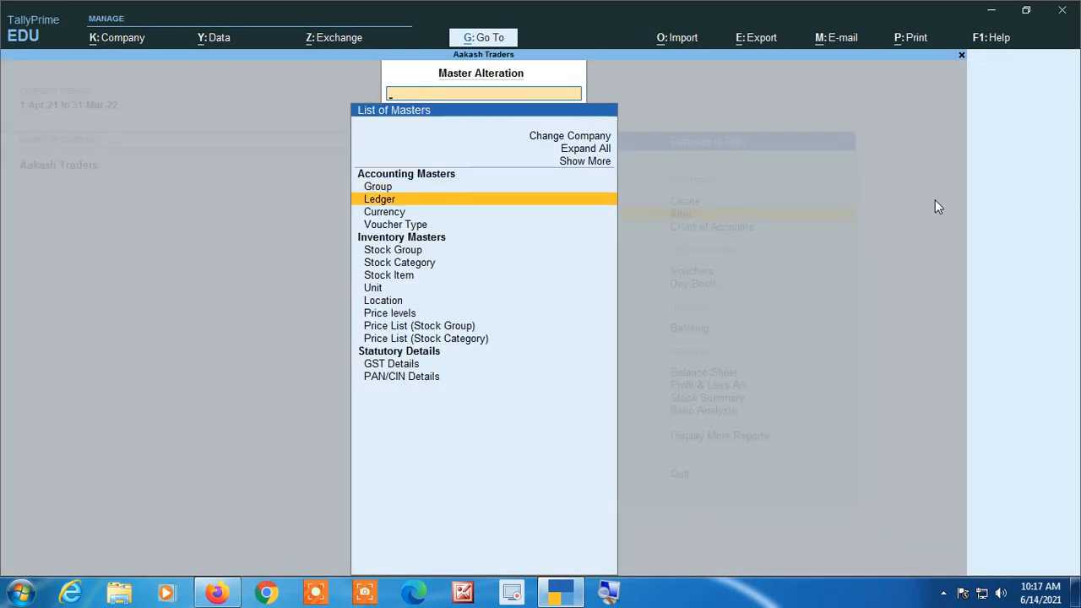
{"action": "key", "text": "Return"}
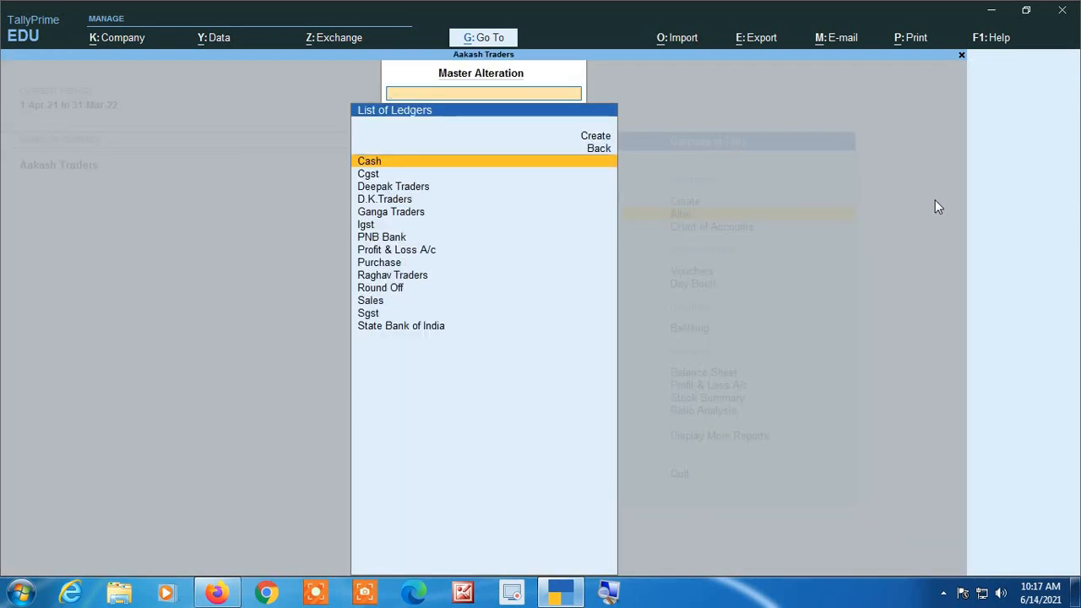
{"action": "key", "text": "Down"}
{"action": "key", "text": "Down"}
{"action": "key", "text": "Down"}
{"action": "key", "text": "Down"}
{"action": "key", "text": "Down"}
{"action": "key", "text": "Down"}
{"action": "key", "text": "Down"}
{"action": "key", "text": "Down"}
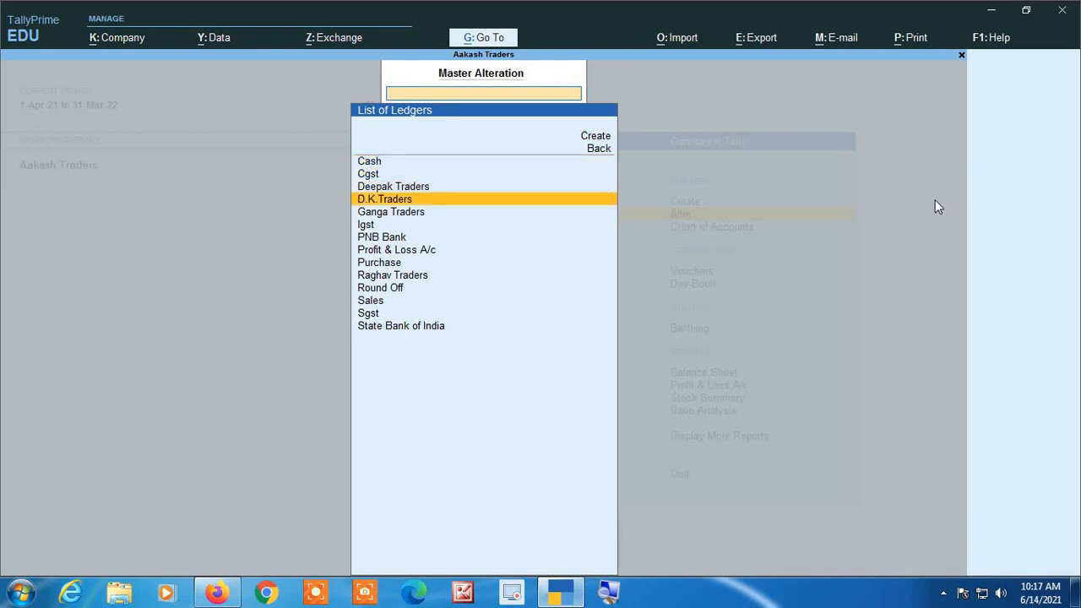
{"action": "key", "text": "Down"}
{"action": "key", "text": "Down"}
{"action": "key", "text": "Down"}
{"action": "key", "text": "Down"}
{"action": "key", "text": "Down"}
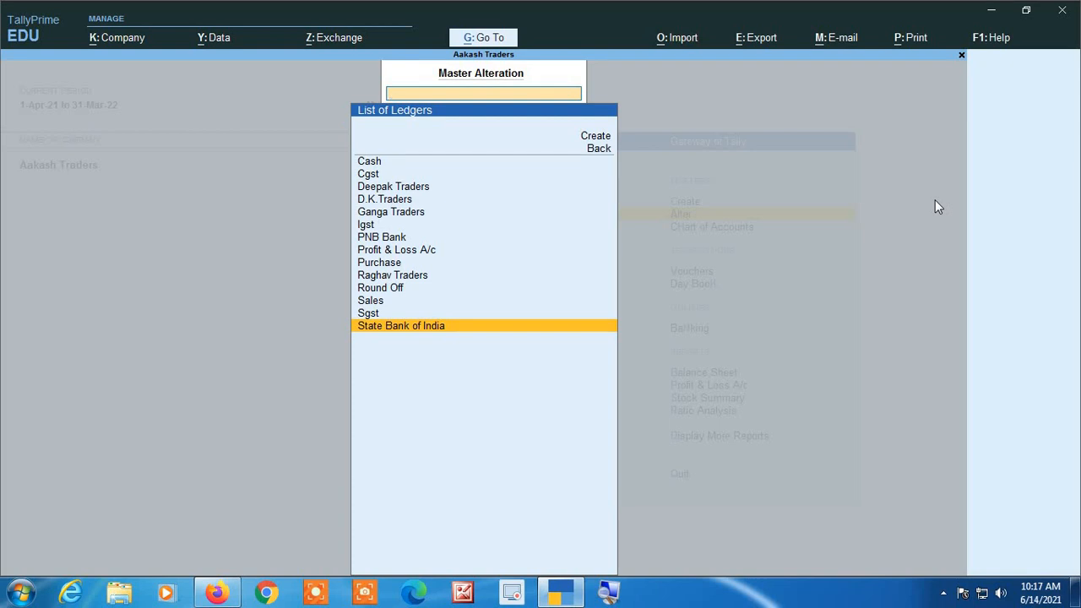
{"action": "key", "text": "Return"}
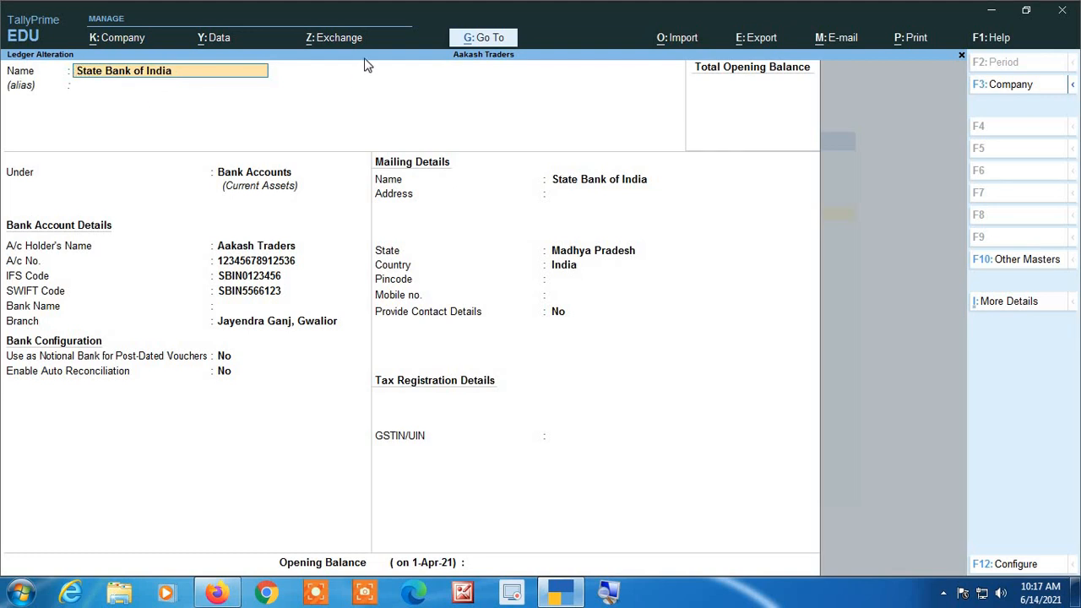
Review the ledger's group and bank account details, then quit to the Gateway of Tally without saving
{"action": "key", "text": "Return"}
{"action": "key", "text": "Return"}
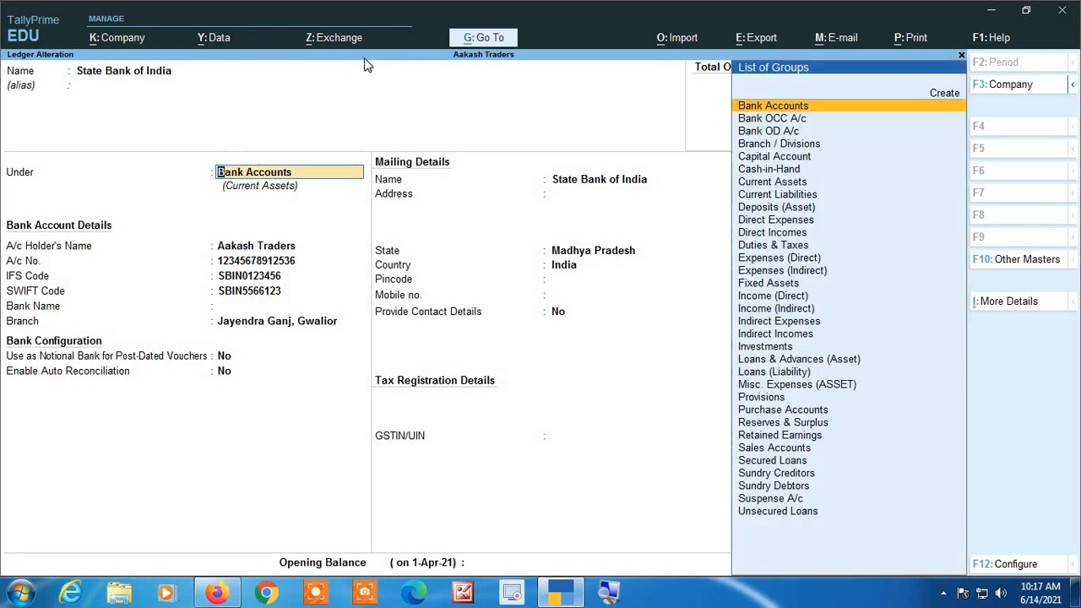
{"action": "key", "text": "Return"}
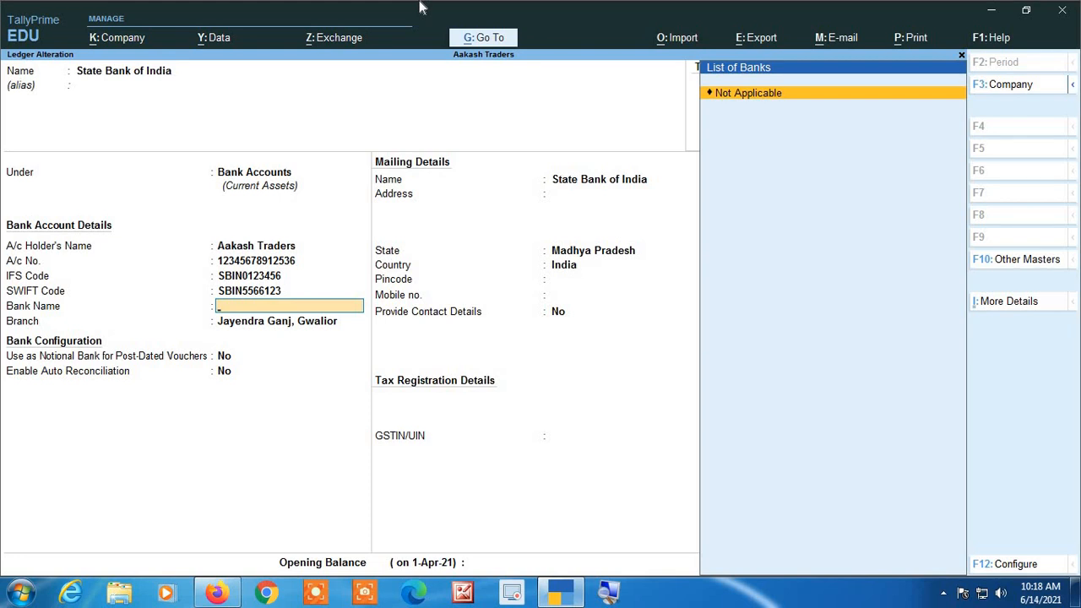
{"action": "key", "text": "Escape"}
{"action": "key", "text": "y"}
{"action": "key", "text": "Escape"}
{"action": "key", "text": "Escape"}
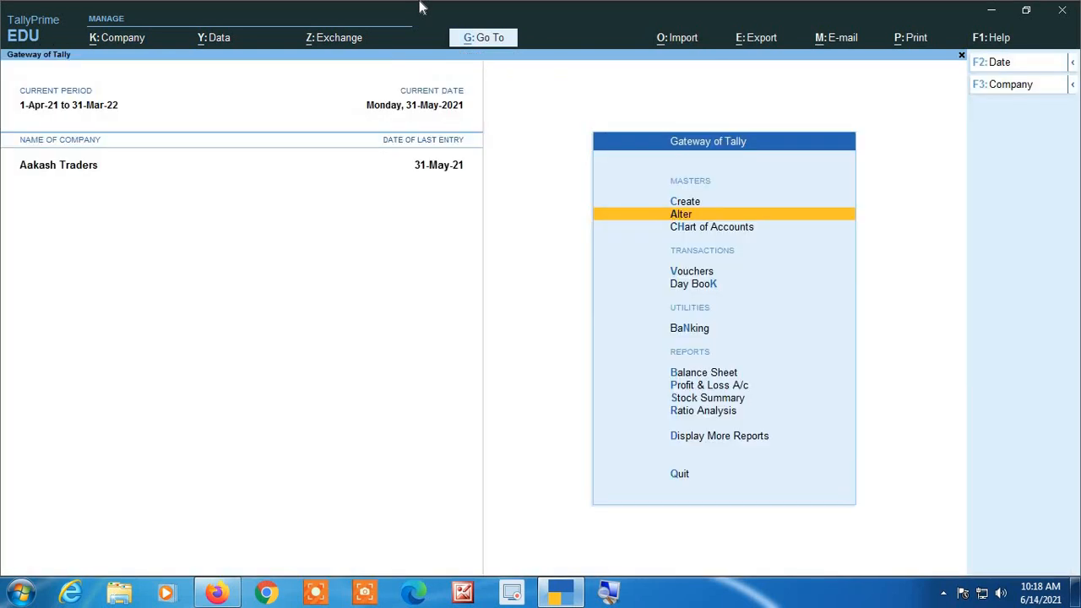
Open the 1-May-21 Deepak Traders sales voucher for 48,270.00 from the May sales register
{"action": "key", "text": "d"}
{"action": "key", "text": "a"}
{"action": "key", "text": "s"}
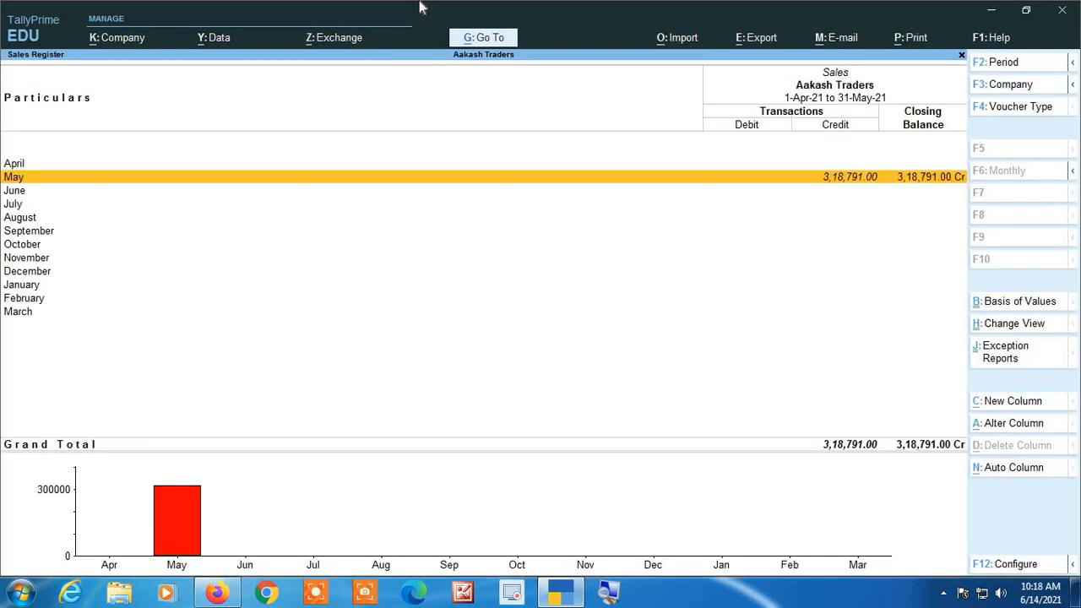
{"action": "key", "text": "Return"}
{"action": "key", "text": "Down"}
{"action": "key", "text": "Down"}
{"action": "key", "text": "Down"}
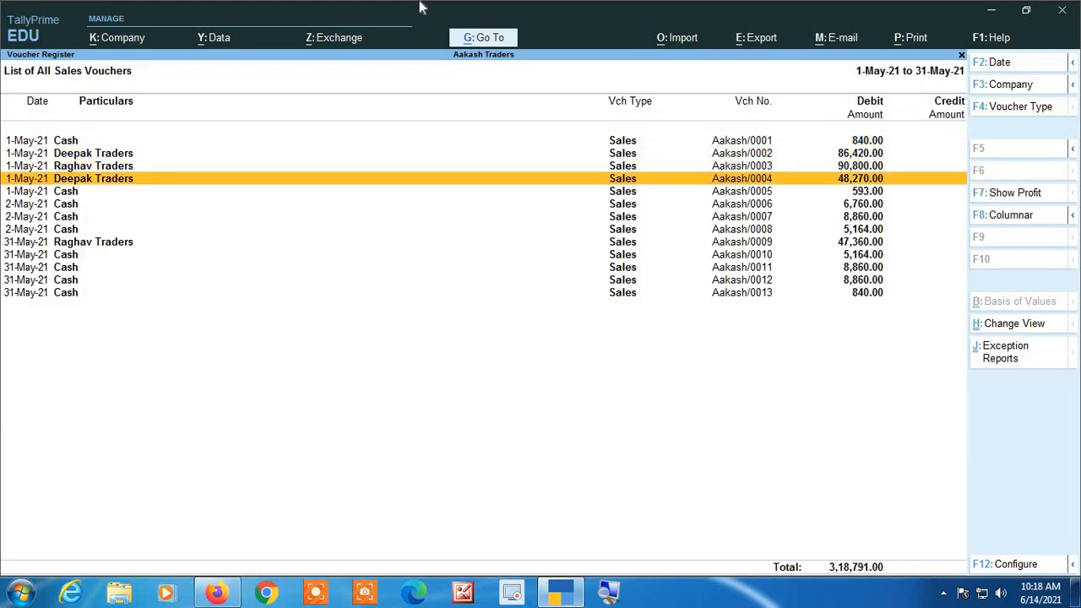
{"action": "key", "text": "Return"}
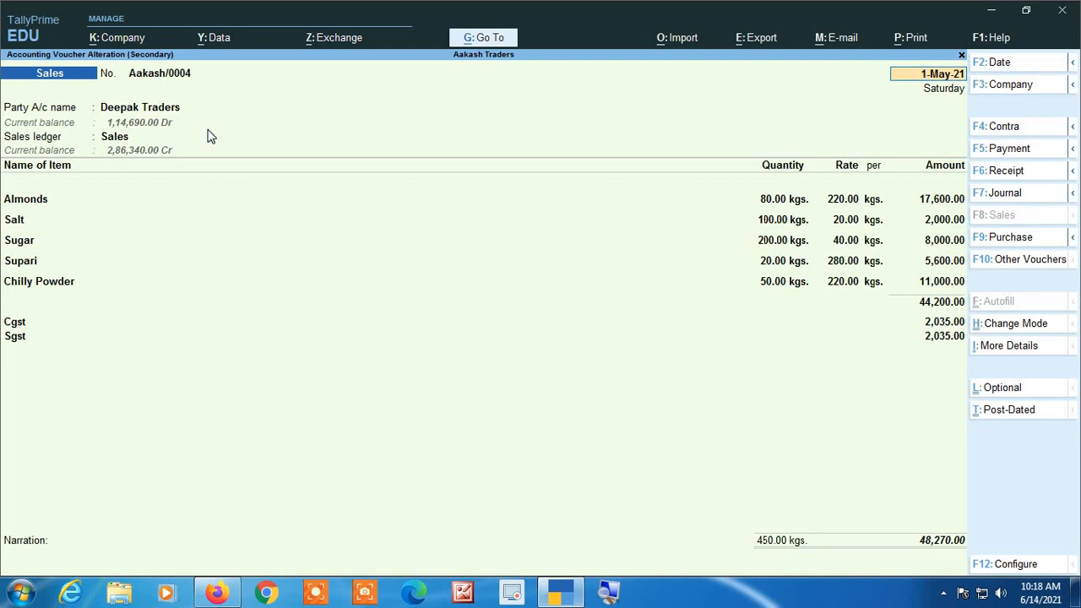
Display a print preview of the current voucher's tax invoice
{"action": "left_click", "coordinate": [918, 37]}
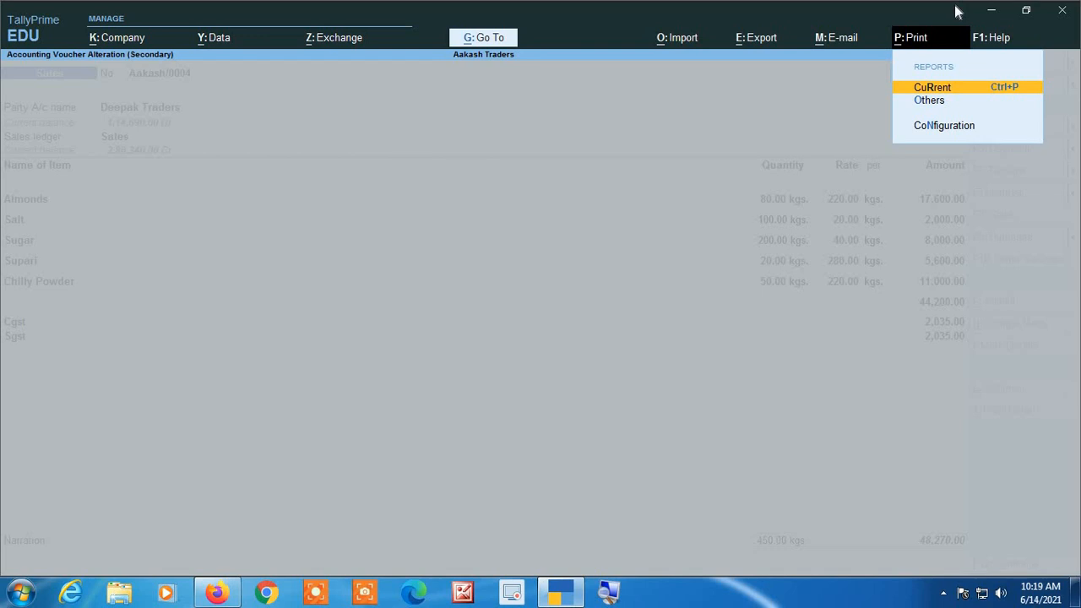
{"action": "key", "text": "Return"}
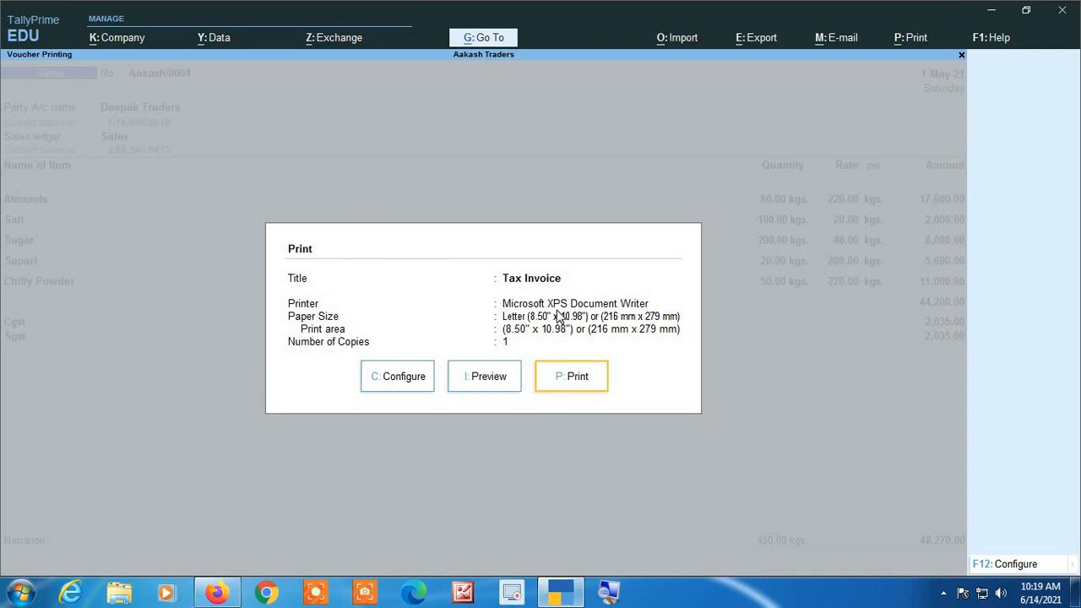
{"action": "key", "text": "Left"}
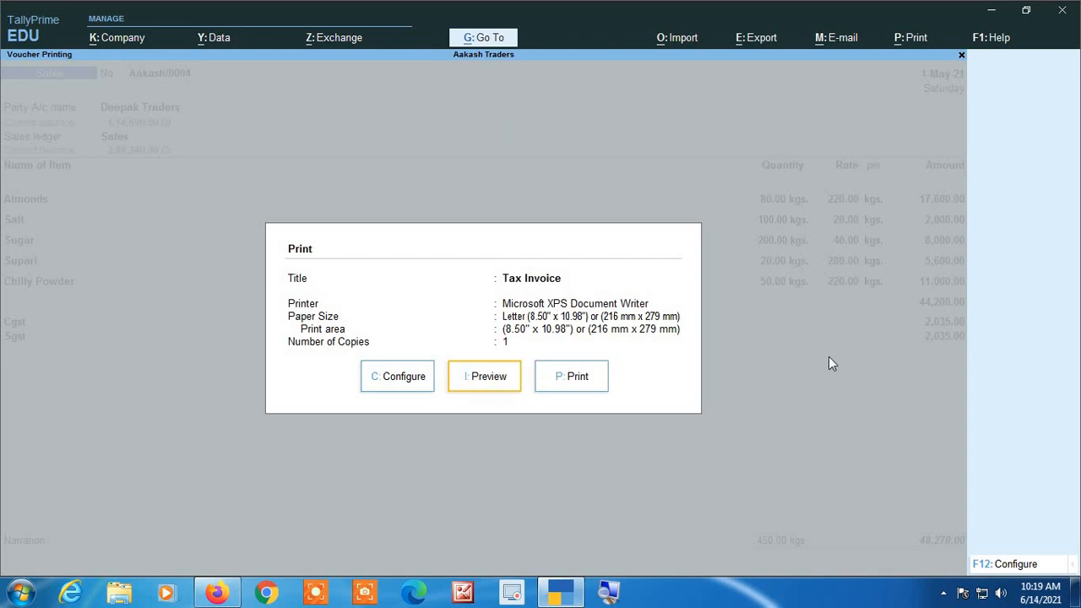
{"action": "key", "text": "Return"}
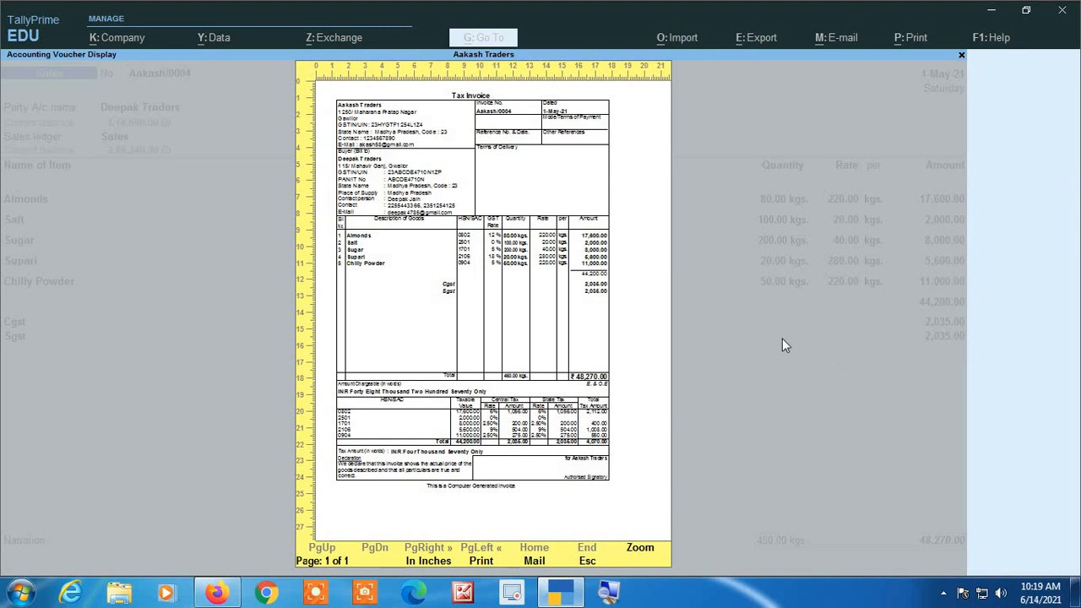
Examine the enlarged tax invoice from the seller details down to the declaration for bank details, then close the preview
{"action": "key", "text": "alt+z"}
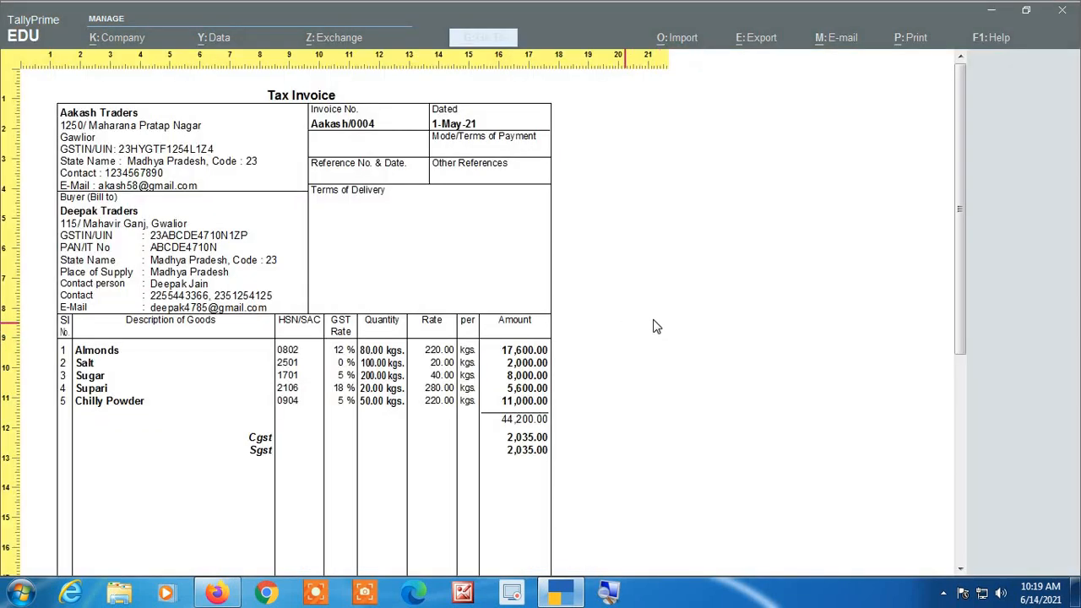
{"action": "scroll", "coordinate": [274, 173], "scroll_direction": "down", "scroll_amount": 3}
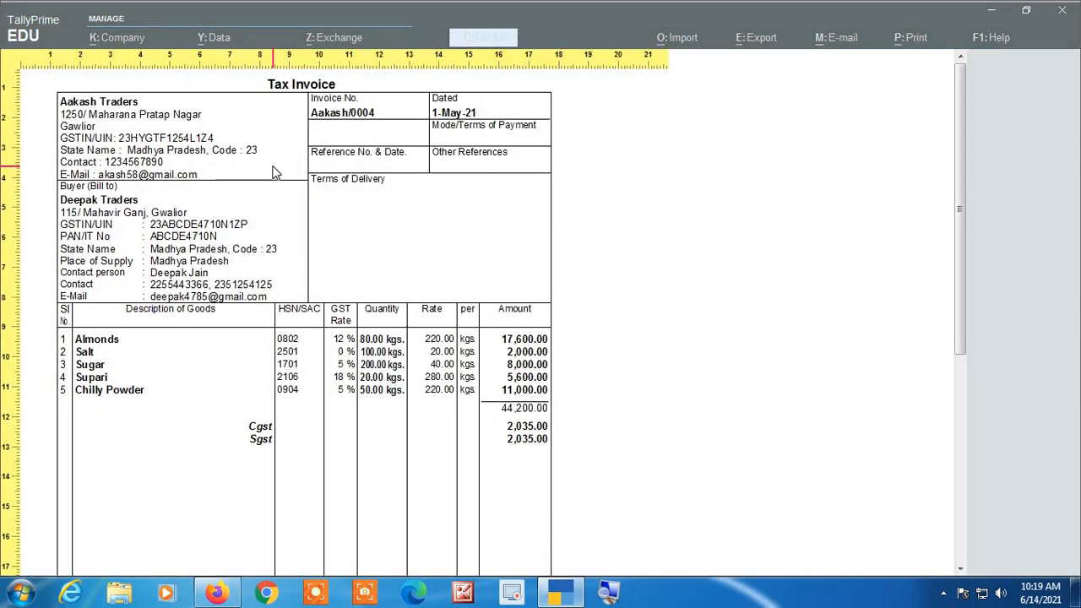
{"action": "scroll", "coordinate": [274, 173], "scroll_direction": "down", "scroll_amount": 5}
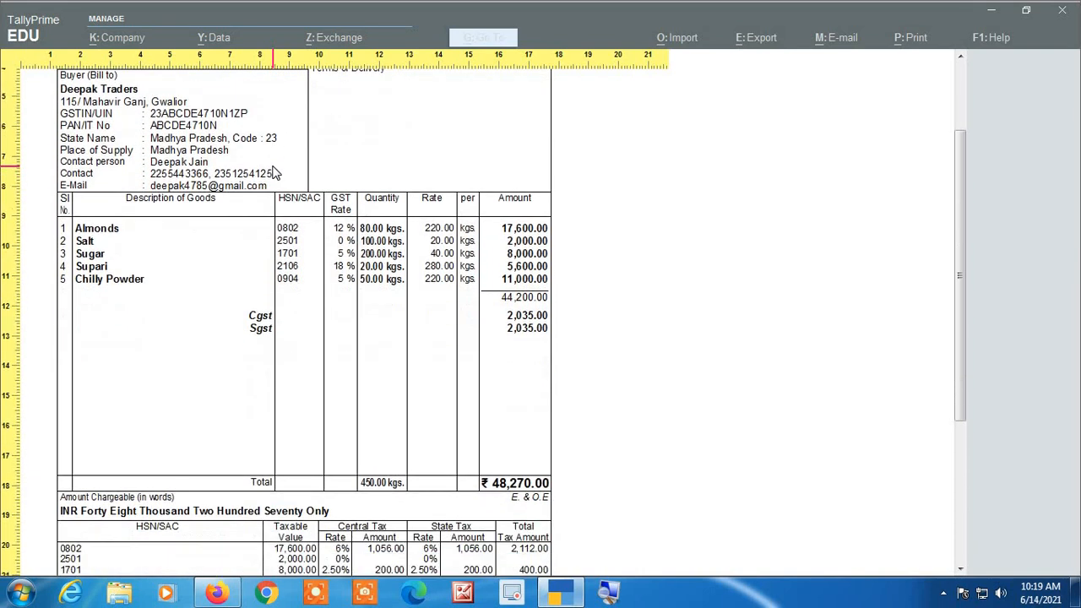
{"action": "scroll", "coordinate": [274, 174], "scroll_direction": "down", "scroll_amount": 10}
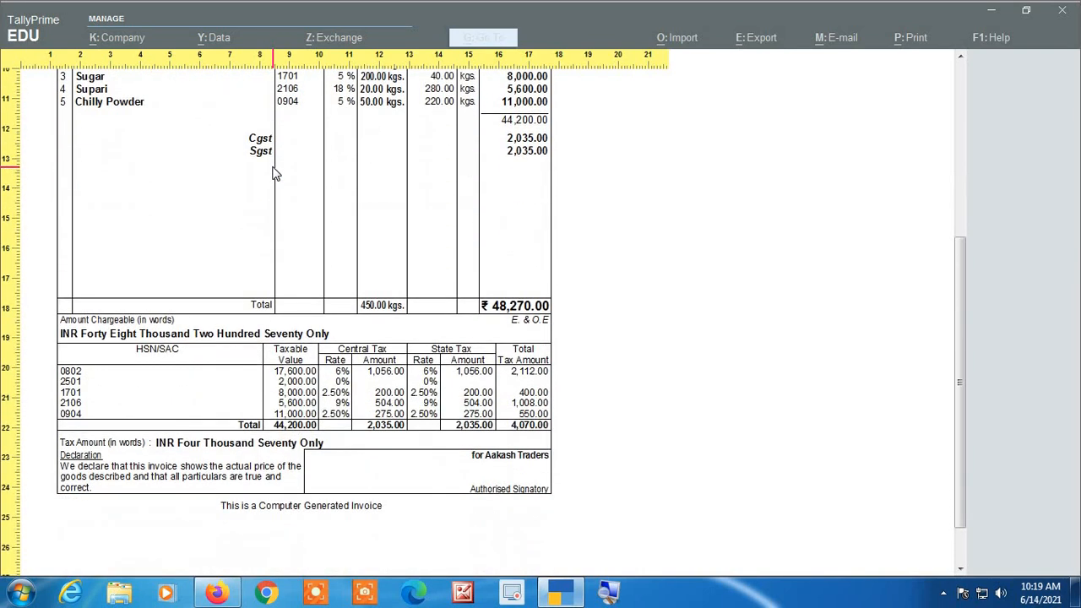
{"action": "scroll", "coordinate": [300, 261], "scroll_direction": "up", "scroll_amount": 14}
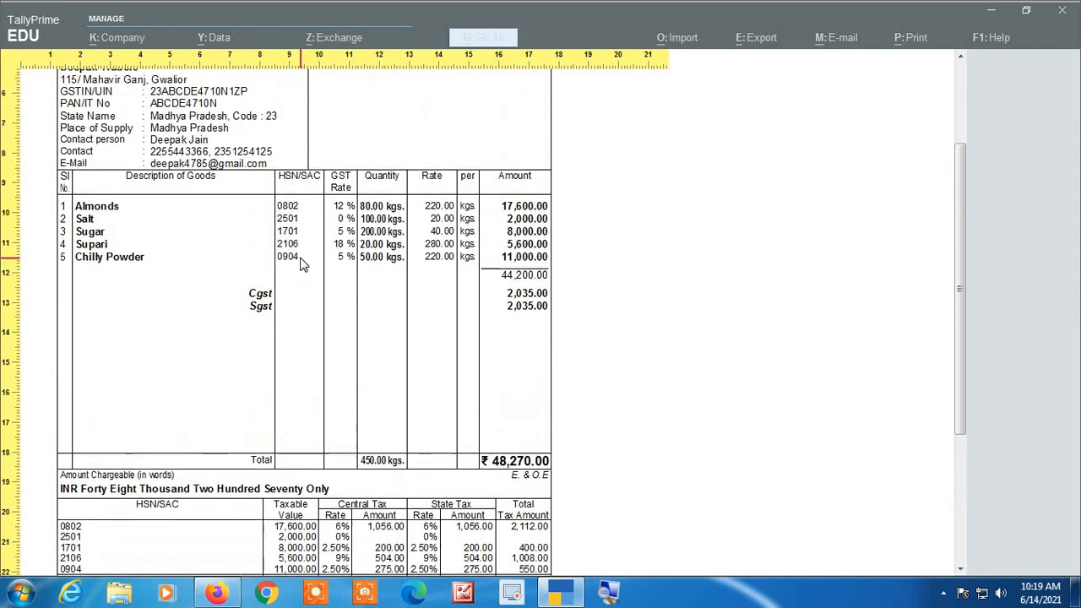
{"action": "scroll", "coordinate": [302, 264], "scroll_direction": "up", "scroll_amount": 2}
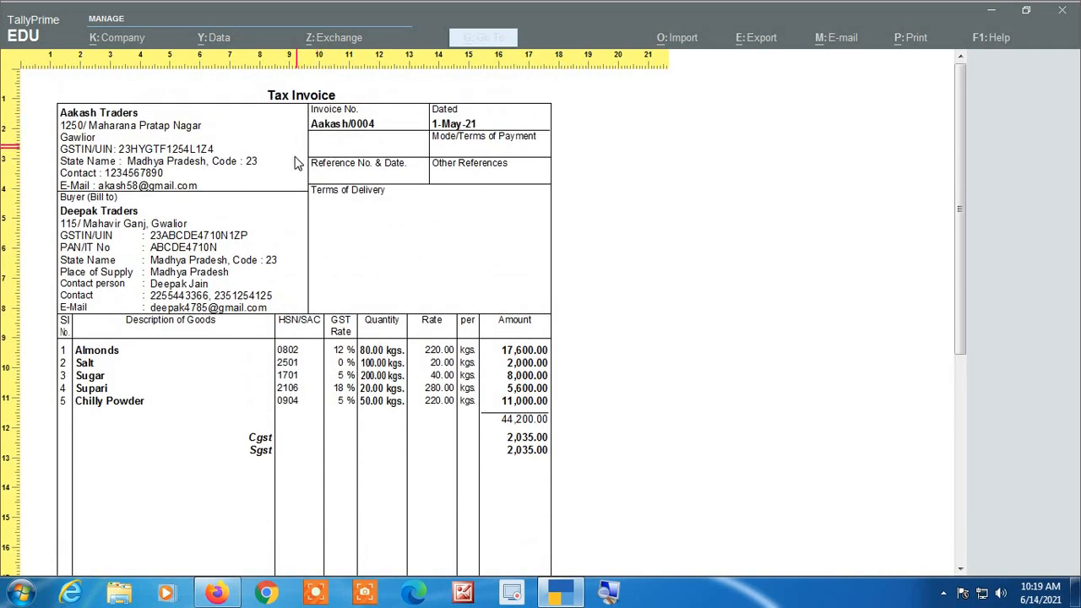
{"action": "scroll", "coordinate": [298, 163], "scroll_direction": "down", "scroll_amount": 15}
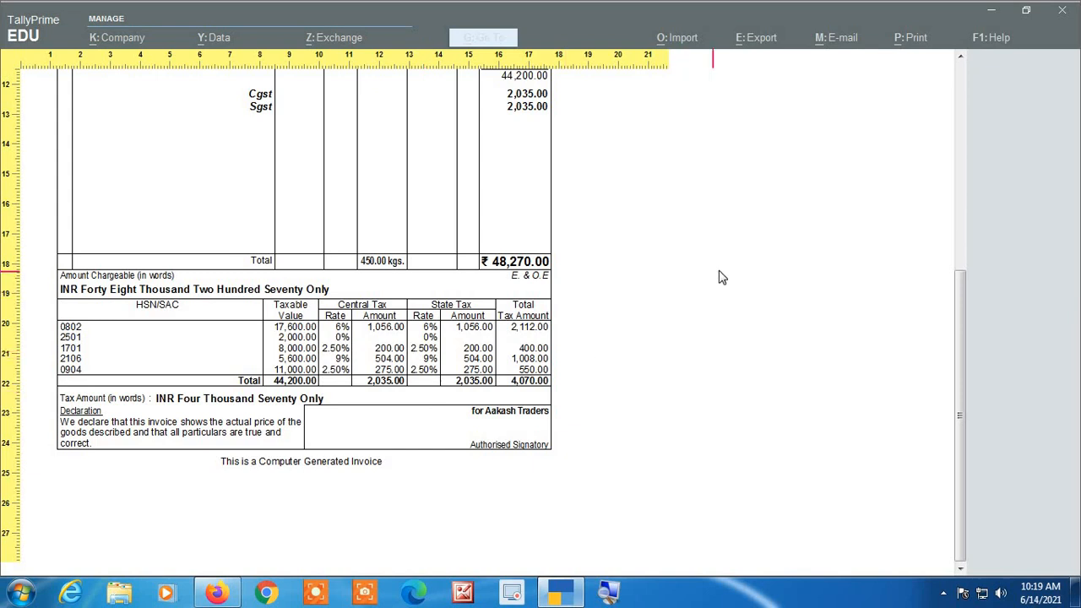
{"action": "scroll", "coordinate": [720, 275], "scroll_direction": "up", "scroll_amount": 5}
{"action": "scroll", "coordinate": [719, 275], "scroll_direction": "up", "scroll_amount": 3}
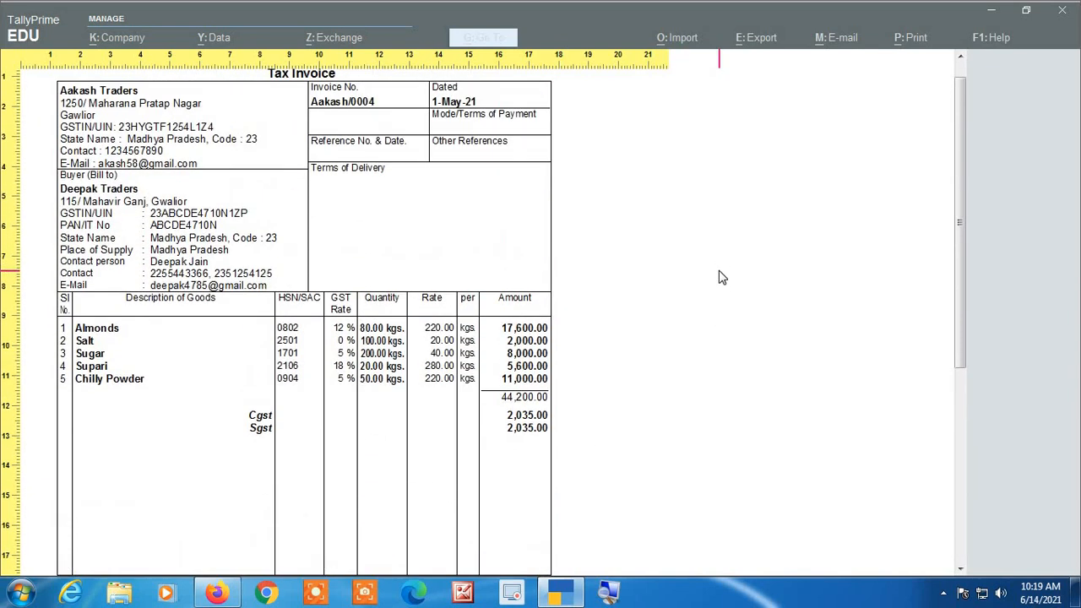
{"action": "key", "text": "alt+z"}
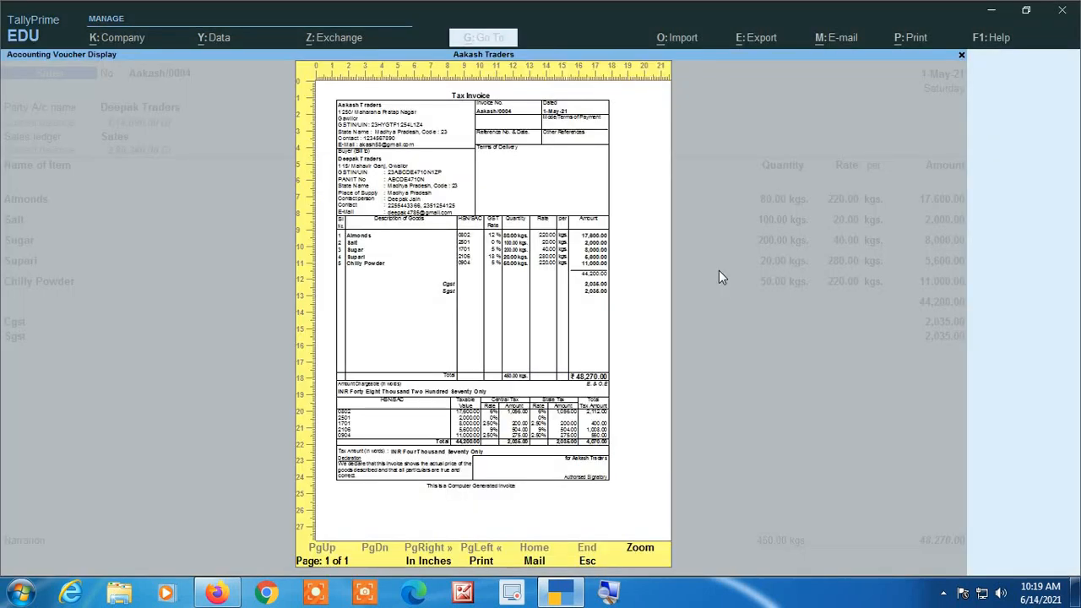
{"action": "key", "text": "Escape"}
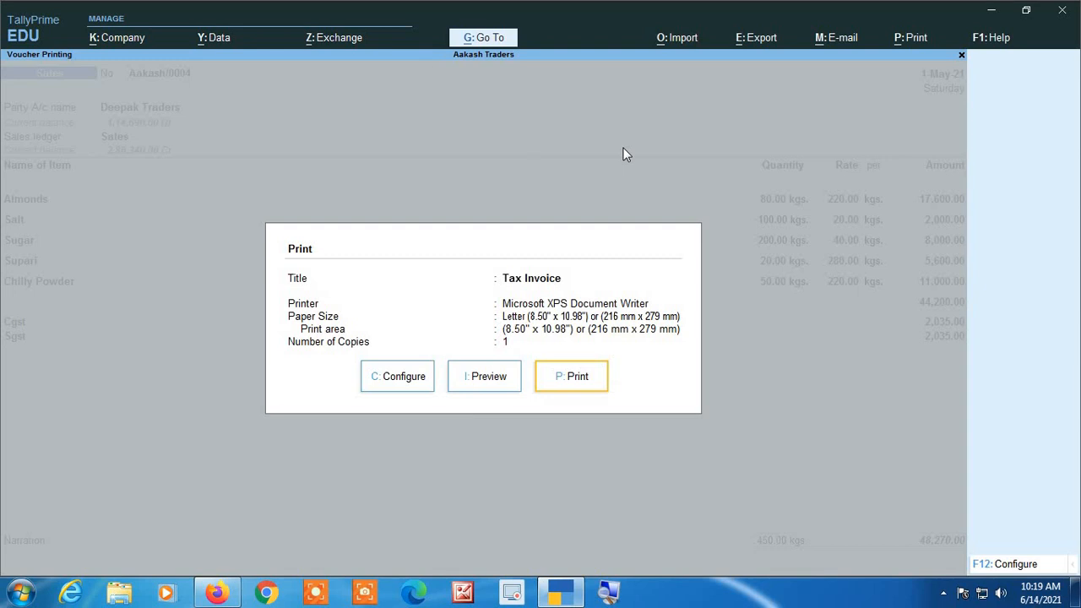
Open the print configuration for the tax invoice
{"action": "key", "text": "Left"}
{"action": "key", "text": "Left"}
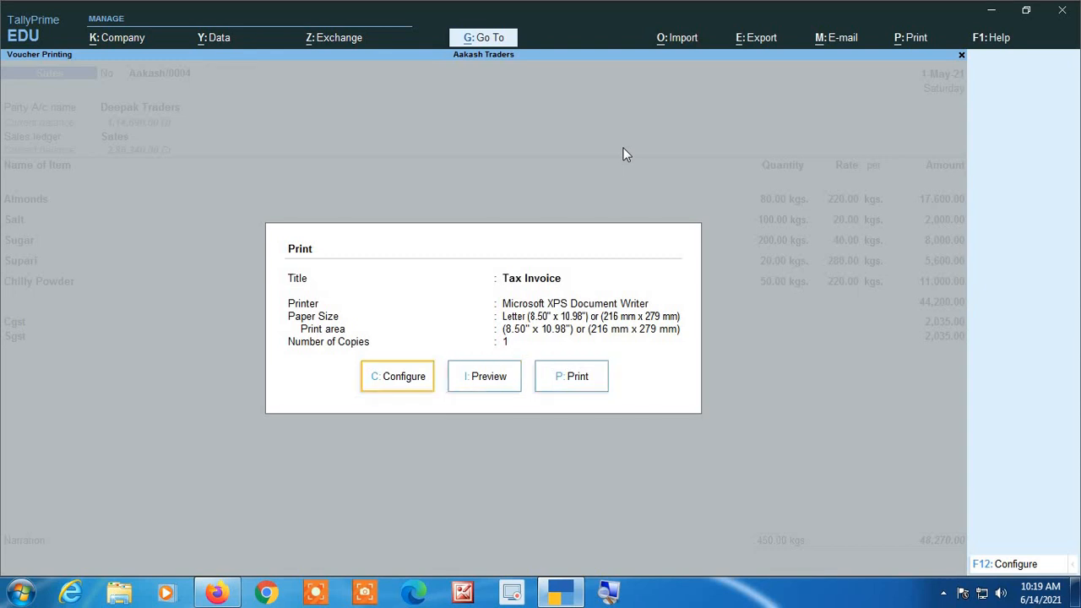
{"action": "key", "text": "Return"}
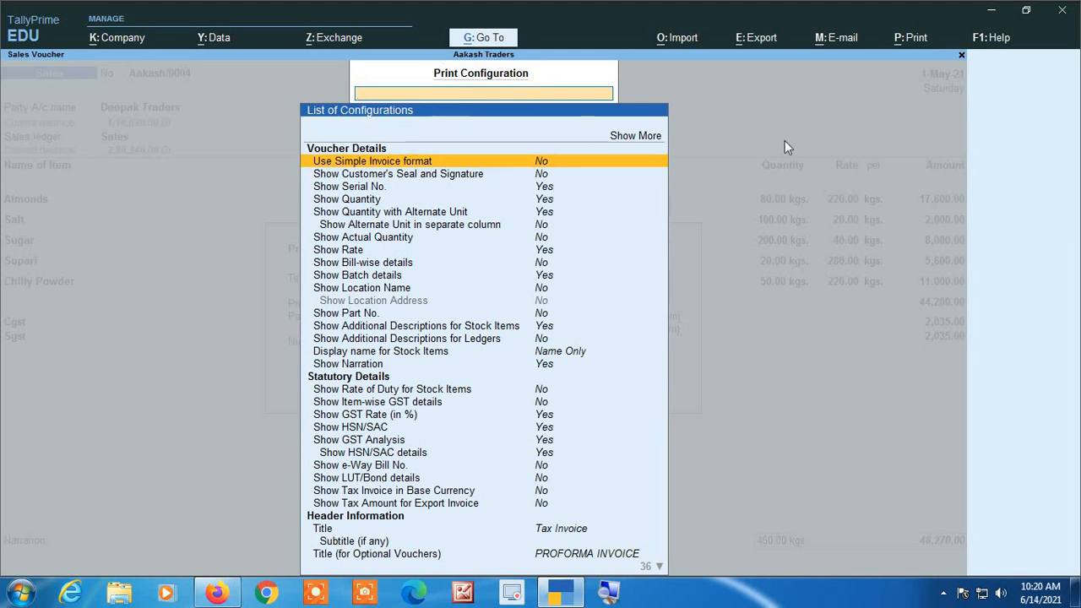
Look through the print configuration options from Voucher Details down to Printer Settings
{"action": "key", "text": "Down"}
{"action": "key", "text": "Down"}
{"action": "key", "text": "Down"}
{"action": "key", "text": "Down"}
{"action": "key", "text": "Down"}
{"action": "key", "text": "Down"}
{"action": "key", "text": "Down"}
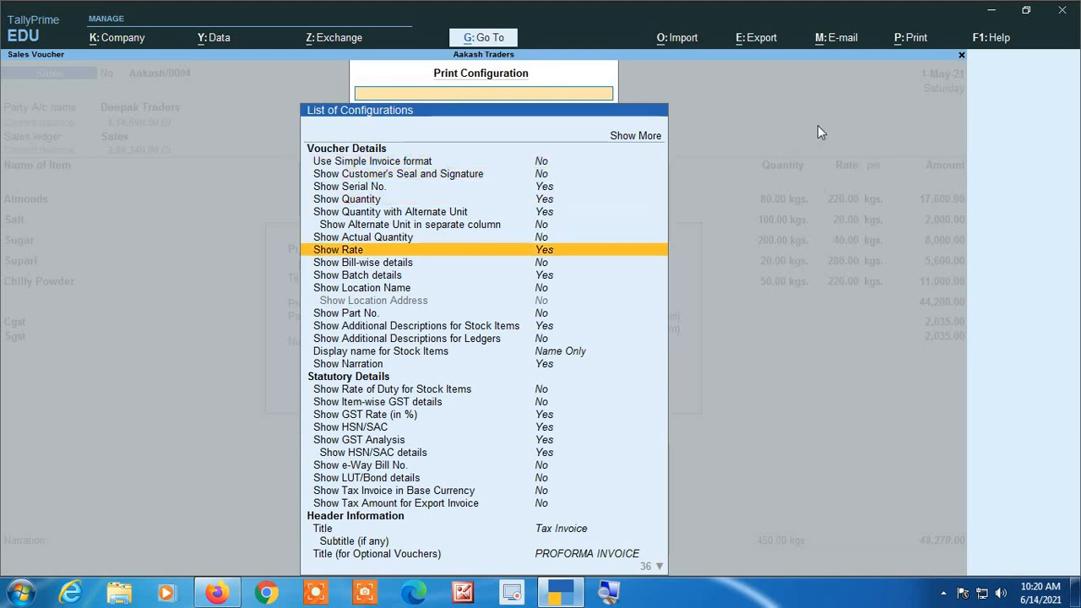
{"action": "key", "text": "Down"}
{"action": "key", "text": "Down"}
{"action": "key", "text": "Down"}
{"action": "key", "text": "Down"}
{"action": "key", "text": "Down"}
{"action": "key", "text": "Down"}
{"action": "key", "text": "Down"}
{"action": "key", "text": "Down"}
{"action": "key", "text": "Down"}
{"action": "key", "text": "Down"}
{"action": "key", "text": "Down"}
{"action": "key", "text": "Down"}
{"action": "key", "text": "Down"}
{"action": "key", "text": "Down"}
{"action": "key", "text": "Down"}
{"action": "key", "text": "Down"}
{"action": "key", "text": "Down"}
{"action": "key", "text": "Down"}
{"action": "key", "text": "Down"}
{"action": "key", "text": "Down"}
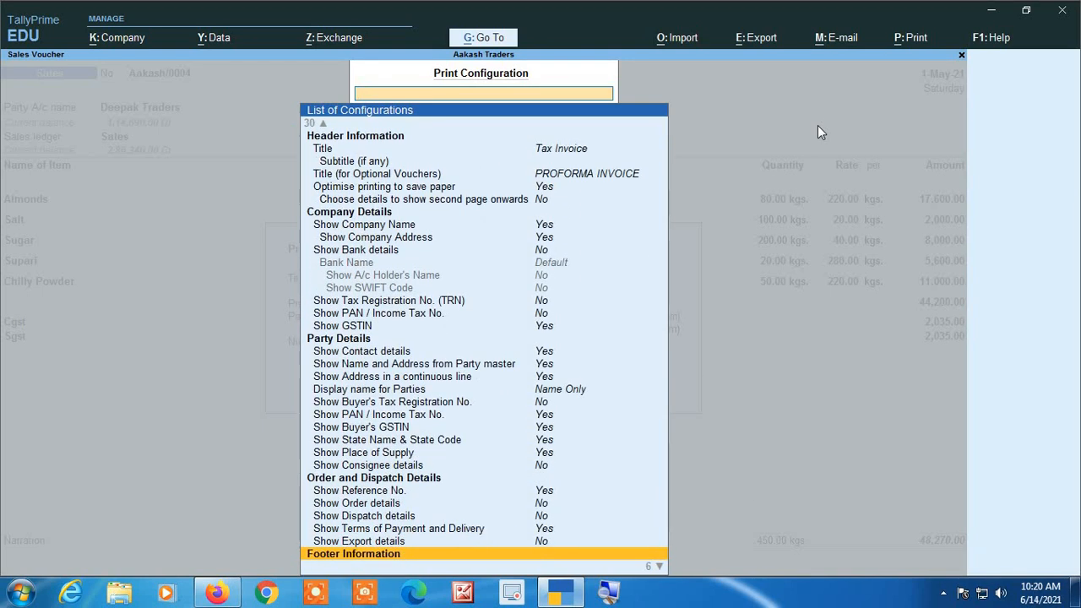
{"action": "key", "text": "Up"}
{"action": "key", "text": "Up"}
{"action": "key", "text": "Up"}
{"action": "key", "text": "Up"}
{"action": "key", "text": "Up"}
{"action": "key", "text": "Up"}
{"action": "key", "text": "Up"}
{"action": "key", "text": "Up"}
{"action": "key", "text": "Up"}
{"action": "key", "text": "Up"}
{"action": "key", "text": "Up"}
{"action": "key", "text": "Up"}
{"action": "key", "text": "Up"}
{"action": "key", "text": "Up"}
{"action": "key", "text": "Up"}
{"action": "key", "text": "Up"}
{"action": "key", "text": "Up"}
{"action": "key", "text": "Up"}
{"action": "key", "text": "Up"}
{"action": "key", "text": "Up"}
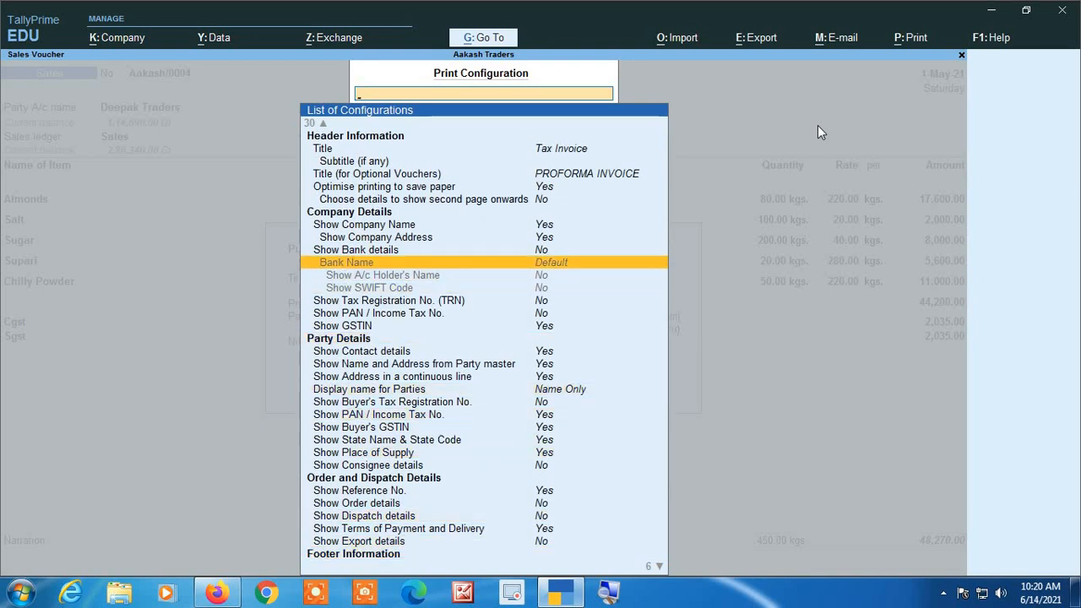
{"action": "key", "text": "Down"}
{"action": "key", "text": "Down"}
{"action": "key", "text": "Down"}
{"action": "key", "text": "Down"}
{"action": "key", "text": "Down"}
{"action": "key", "text": "Down"}
{"action": "key", "text": "Down"}
{"action": "key", "text": "Down"}
{"action": "key", "text": "Down"}
{"action": "key", "text": "Down"}
{"action": "key", "text": "Down"}
{"action": "key", "text": "Down"}
{"action": "key", "text": "Down"}
{"action": "key", "text": "Down"}
{"action": "key", "text": "Down"}
{"action": "key", "text": "Down"}
{"action": "key", "text": "Down"}
{"action": "key", "text": "Down"}
{"action": "key", "text": "Down"}
{"action": "key", "text": "Down"}
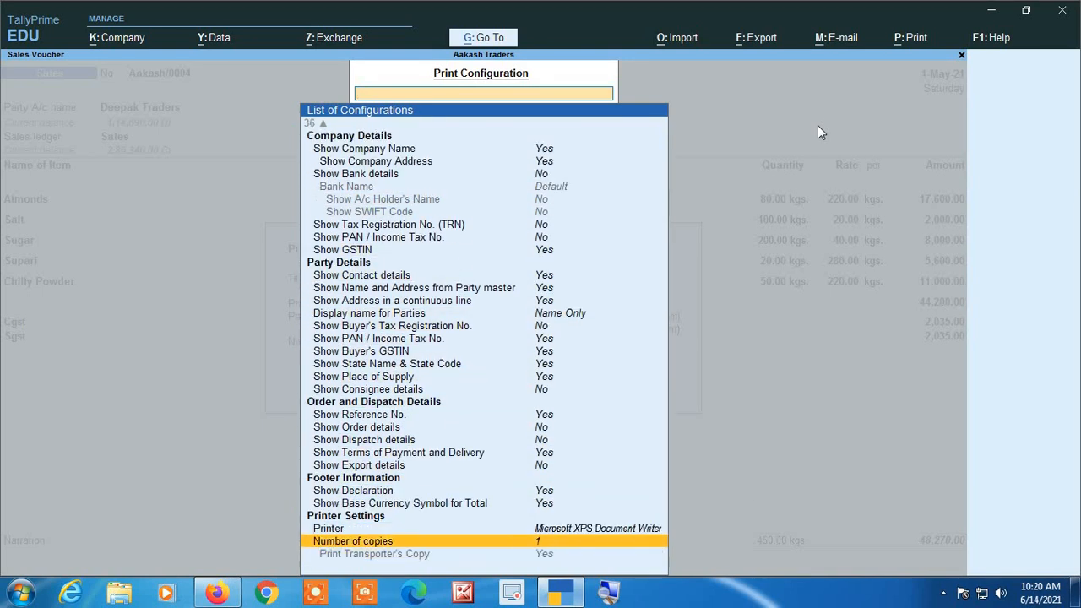
Turn on Show Bank details under Company Details in the print configuration
{"action": "key", "text": "Up"}
{"action": "key", "text": "Up"}
{"action": "key", "text": "Up"}
{"action": "key", "text": "Up"}
{"action": "key", "text": "Up"}
{"action": "key", "text": "Up"}
{"action": "key", "text": "Up"}
{"action": "key", "text": "Up"}
{"action": "key", "text": "Up"}
{"action": "key", "text": "Up"}
{"action": "key", "text": "Up"}
{"action": "key", "text": "Up"}
{"action": "key", "text": "Up"}
{"action": "key", "text": "Up"}
{"action": "key", "text": "Up"}
{"action": "key", "text": "Up"}
{"action": "key", "text": "Up"}
{"action": "key", "text": "Up"}
{"action": "key", "text": "Up"}
{"action": "key", "text": "Up"}
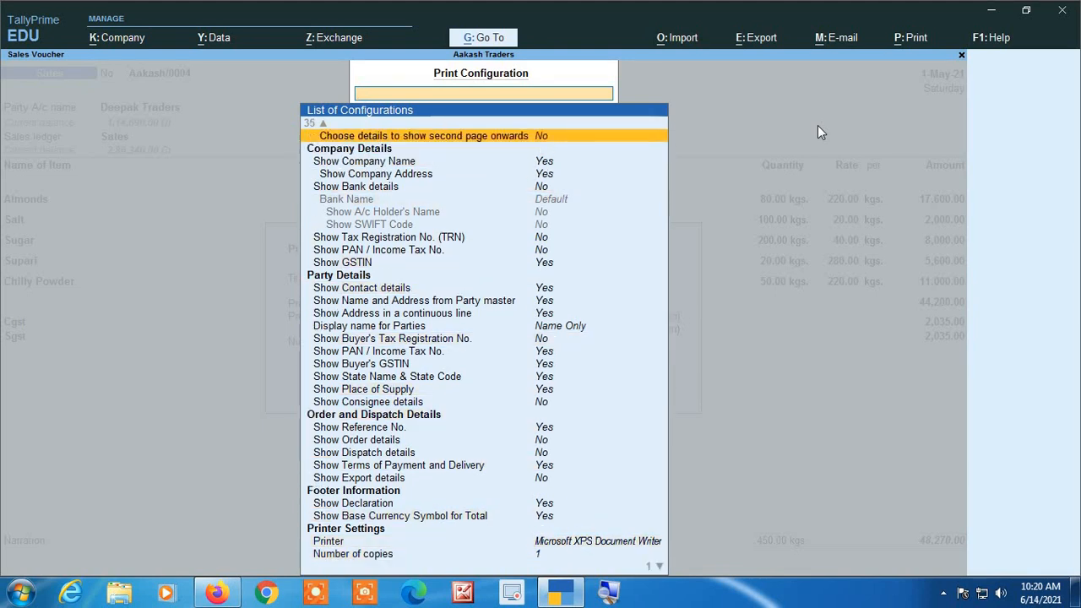
{"action": "key", "text": "Down"}
{"action": "key", "text": "Down"}
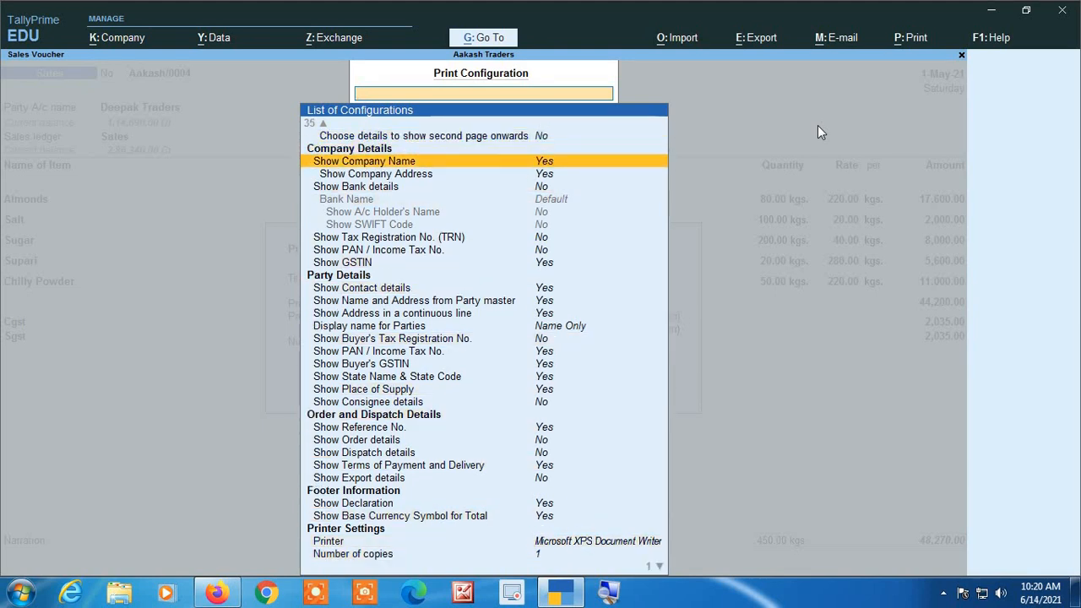
{"action": "key", "text": "Down"}
{"action": "key", "text": "Down"}
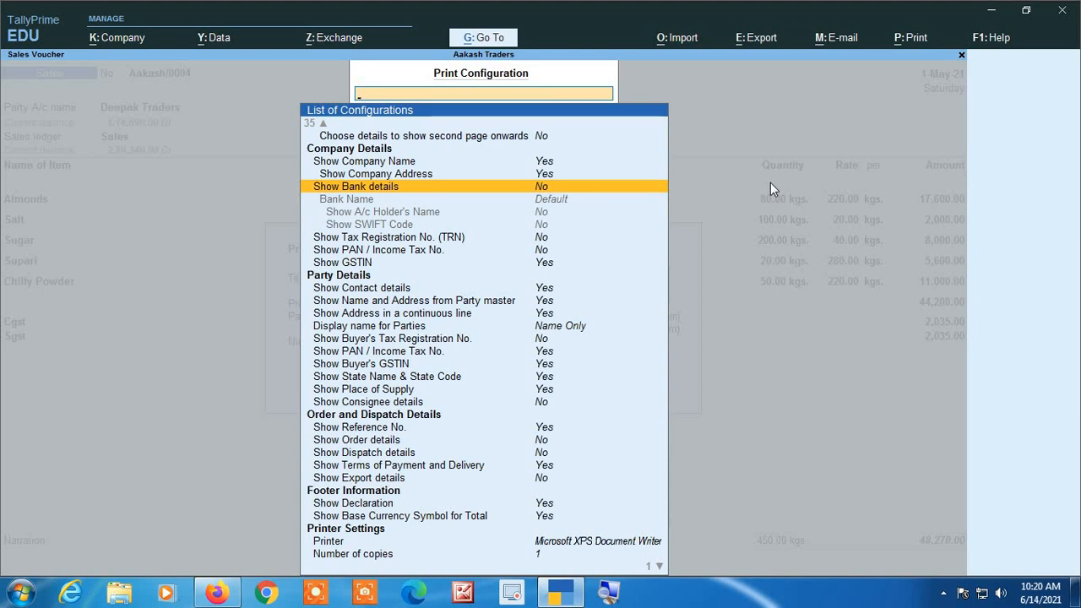
{"action": "key", "text": "Return"}
Set the Bank Name for the printed bank details to State Bank of India
{"action": "key", "text": "Down"}
{"action": "key", "text": "Down"}
{"action": "key", "text": "Down"}
{"action": "key", "text": "Down"}
{"action": "key", "text": "Down"}
{"action": "key", "text": "Down"}
{"action": "key", "text": "Down"}
{"action": "key", "text": "Down"}
{"action": "key", "text": "Down"}
{"action": "key", "text": "Down"}
{"action": "key", "text": "Down"}
{"action": "key", "text": "Down"}
{"action": "key", "text": "Down"}
{"action": "key", "text": "Down"}
{"action": "key", "text": "Down"}
{"action": "key", "text": "Down"}
{"action": "key", "text": "Down"}
{"action": "key", "text": "Down"}
{"action": "key", "text": "Down"}
{"action": "key", "text": "Down"}
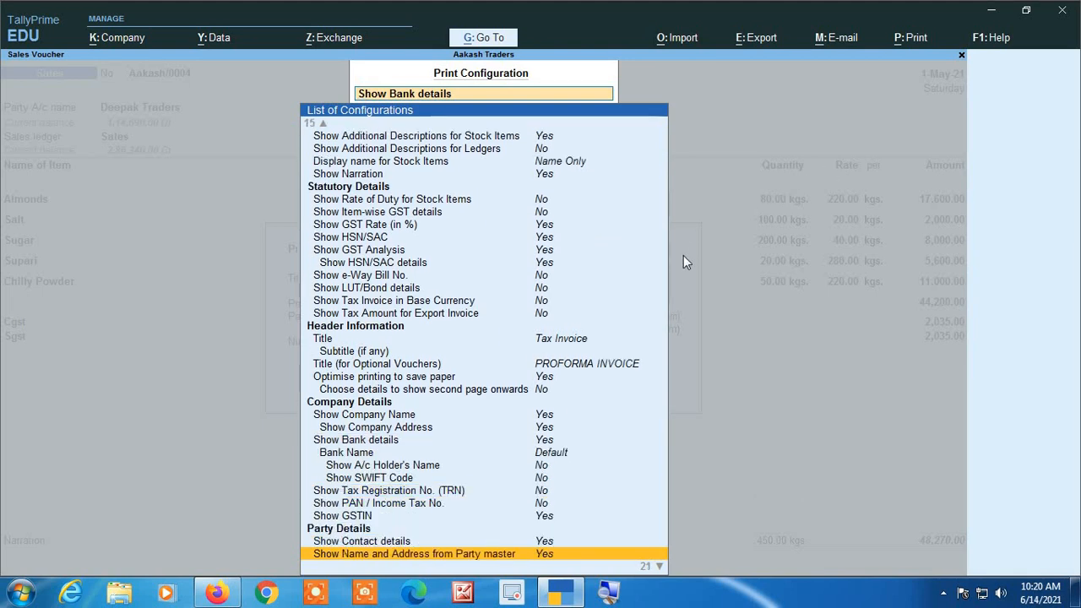
{"action": "key", "text": "Down"}
{"action": "key", "text": "Down"}
{"action": "key", "text": "Down"}
{"action": "key", "text": "Down"}
{"action": "key", "text": "Down"}
{"action": "key", "text": "Down"}
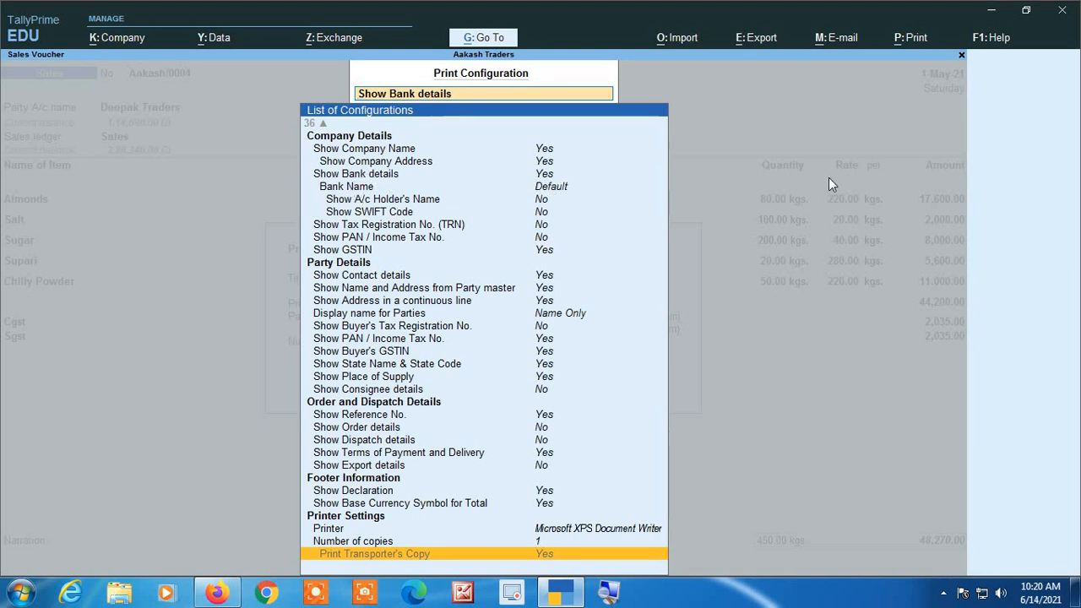
{"action": "key", "text": "Up"}
{"action": "key", "text": "Up"}
{"action": "key", "text": "Up"}
{"action": "key", "text": "Up"}
{"action": "key", "text": "Up"}
{"action": "key", "text": "Up"}
{"action": "key", "text": "Up"}
{"action": "key", "text": "Up"}
{"action": "key", "text": "Up"}
{"action": "key", "text": "Up"}
{"action": "key", "text": "Up"}
{"action": "key", "text": "Up"}
{"action": "key", "text": "Up"}
{"action": "key", "text": "Up"}
{"action": "key", "text": "Up"}
{"action": "key", "text": "Up"}
{"action": "key", "text": "Up"}
{"action": "key", "text": "Up"}
{"action": "key", "text": "Up"}
{"action": "key", "text": "Up"}
{"action": "key", "text": "Up"}
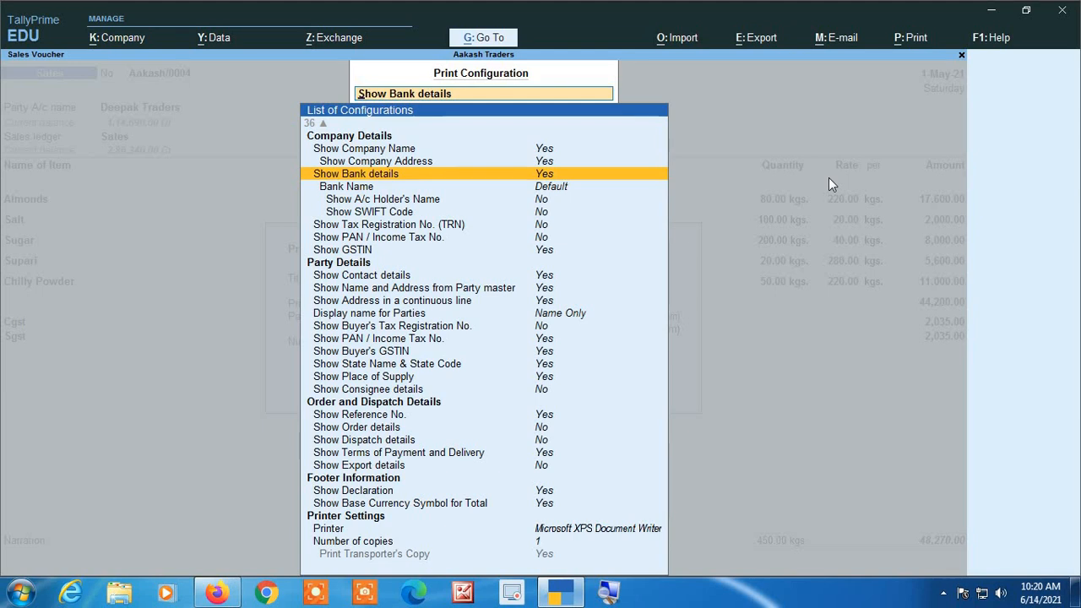
{"action": "key", "text": "Down"}
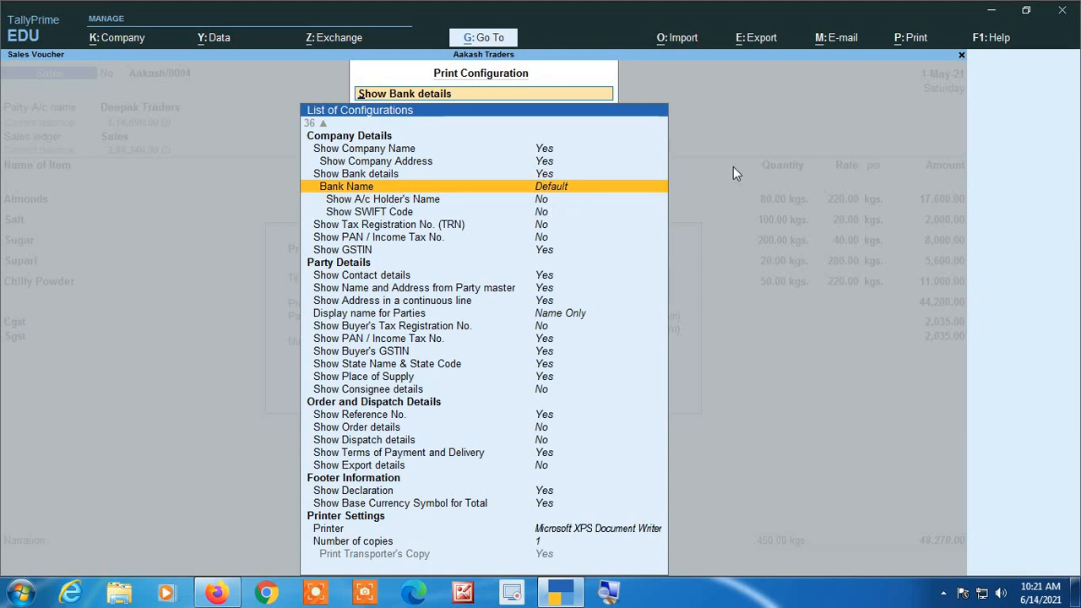
{"action": "key", "text": "Return"}
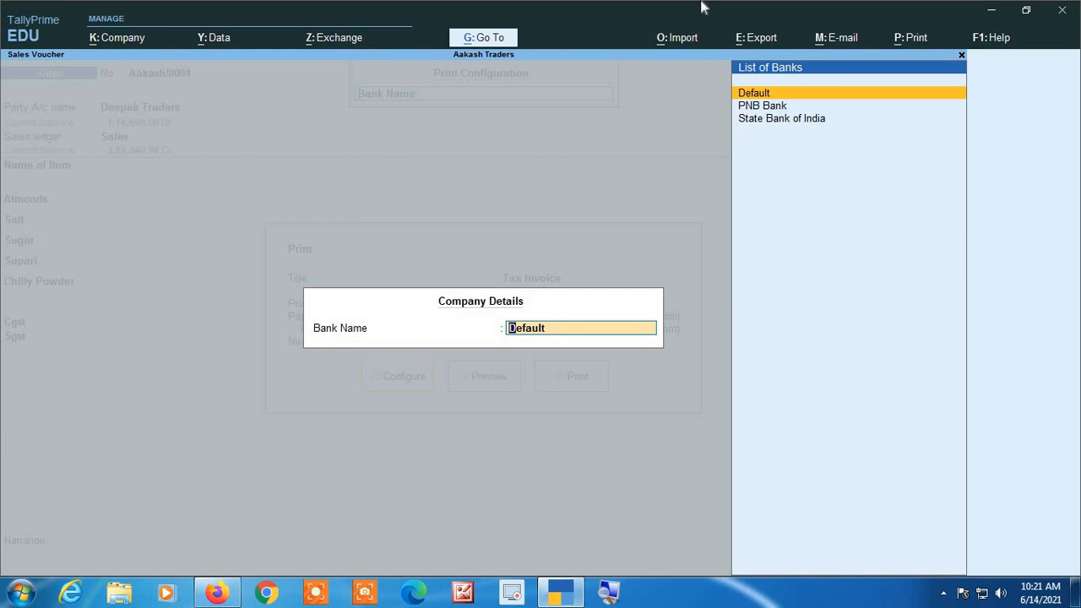
{"action": "key", "text": "Down"}
{"action": "key", "text": "Down"}
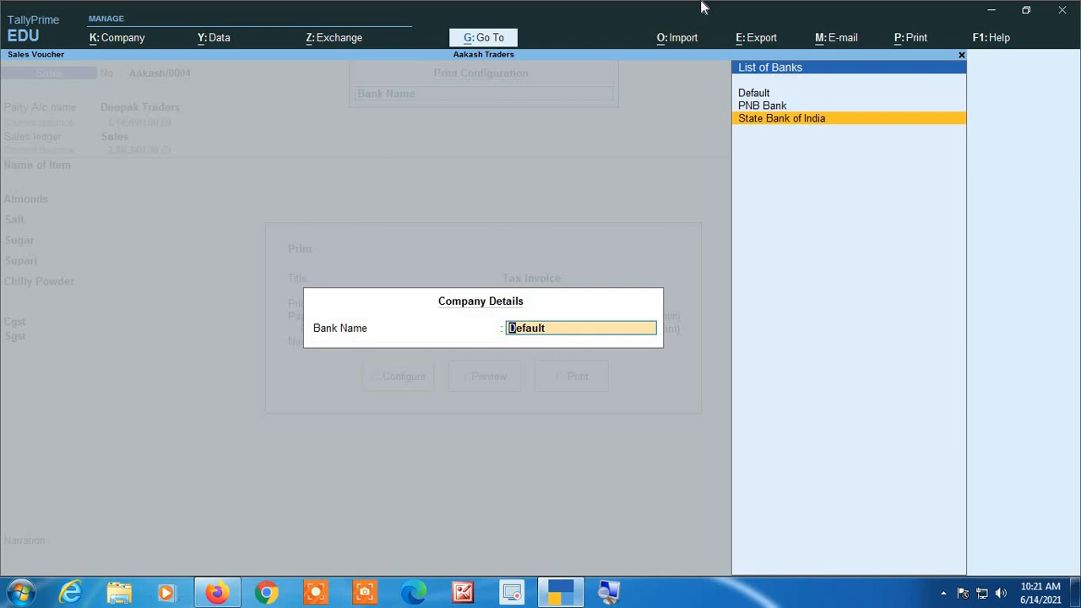
{"action": "key", "text": "Return"}
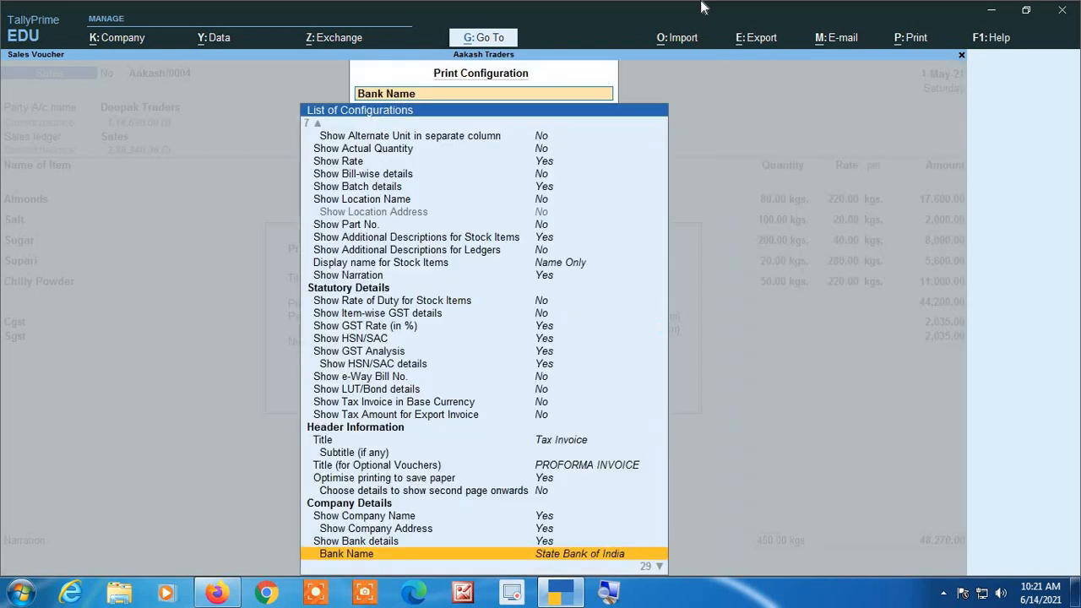
Turn on Show A/c Holder's Name for the selected bank under Company Details
{"action": "key", "text": "Down"}
{"action": "key", "text": "Down"}
{"action": "key", "text": "Down"}
{"action": "key", "text": "Down"}
{"action": "key", "text": "Down"}
{"action": "key", "text": "Down"}
{"action": "key", "text": "Down"}
{"action": "key", "text": "Down"}
{"action": "key", "text": "Down"}
{"action": "key", "text": "Down"}
{"action": "key", "text": "Down"}
{"action": "key", "text": "Down"}
{"action": "key", "text": "Down"}
{"action": "key", "text": "Down"}
{"action": "key", "text": "Down"}
{"action": "key", "text": "Down"}
{"action": "key", "text": "Down"}
{"action": "key", "text": "Down"}
{"action": "key", "text": "Down"}
{"action": "key", "text": "Down"}
{"action": "key", "text": "Down"}
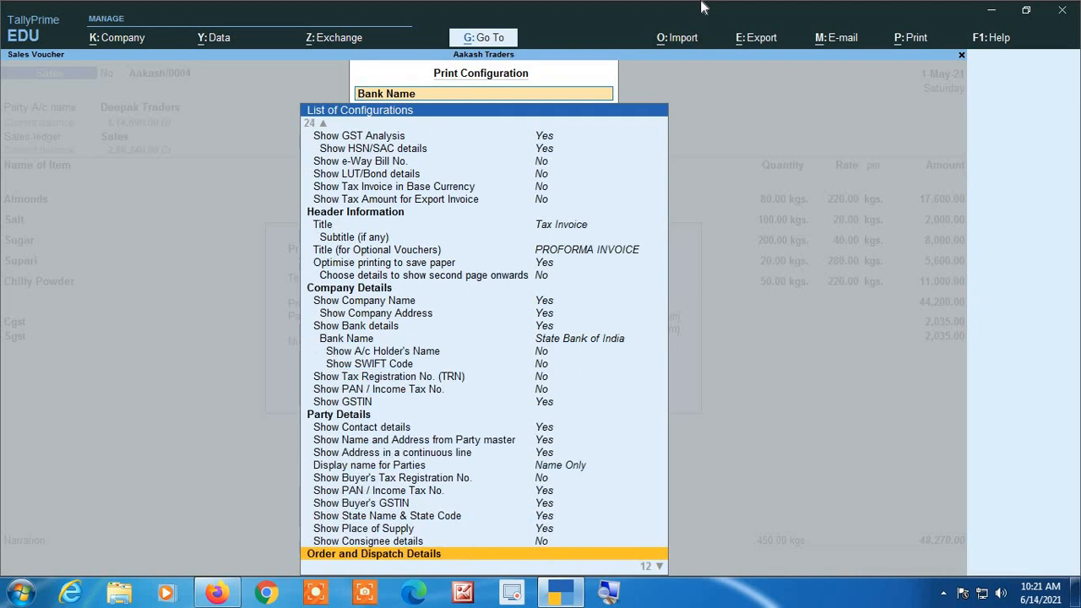
{"action": "key", "text": "Up"}
{"action": "key", "text": "Up"}
{"action": "key", "text": "Up"}
{"action": "key", "text": "Up"}
{"action": "key", "text": "Up"}
{"action": "key", "text": "Up"}
{"action": "key", "text": "Up"}
{"action": "key", "text": "Up"}
{"action": "key", "text": "Up"}
{"action": "key", "text": "Up"}
{"action": "key", "text": "Up"}
{"action": "key", "text": "Up"}
{"action": "key", "text": "Up"}
{"action": "key", "text": "Up"}
{"action": "key", "text": "Up"}
{"action": "key", "text": "Up"}
{"action": "key", "text": "Up"}
{"action": "key", "text": "Up"}
{"action": "key", "text": "Up"}
{"action": "key", "text": "Up"}
{"action": "key", "text": "Up"}
{"action": "key", "text": "Up"}
{"action": "key", "text": "Up"}
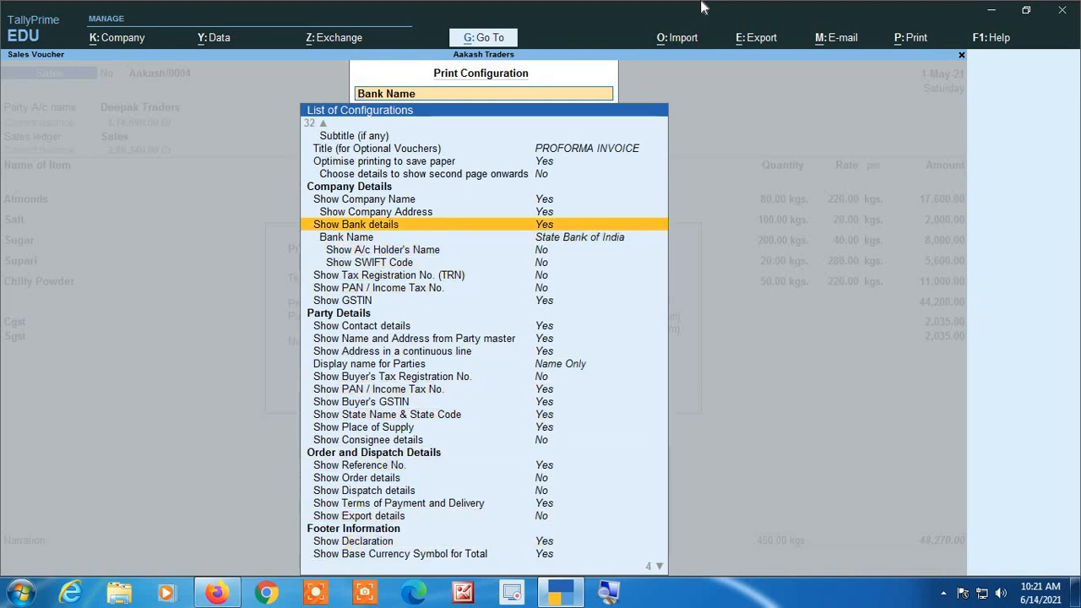
{"action": "key", "text": "Down"}
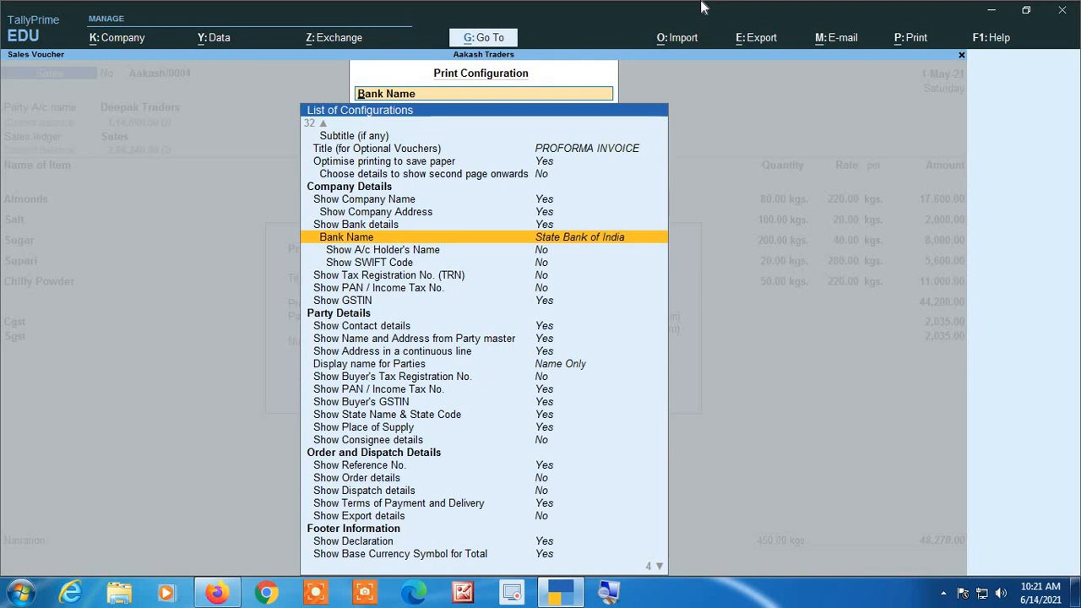
{"action": "key", "text": "Down"}
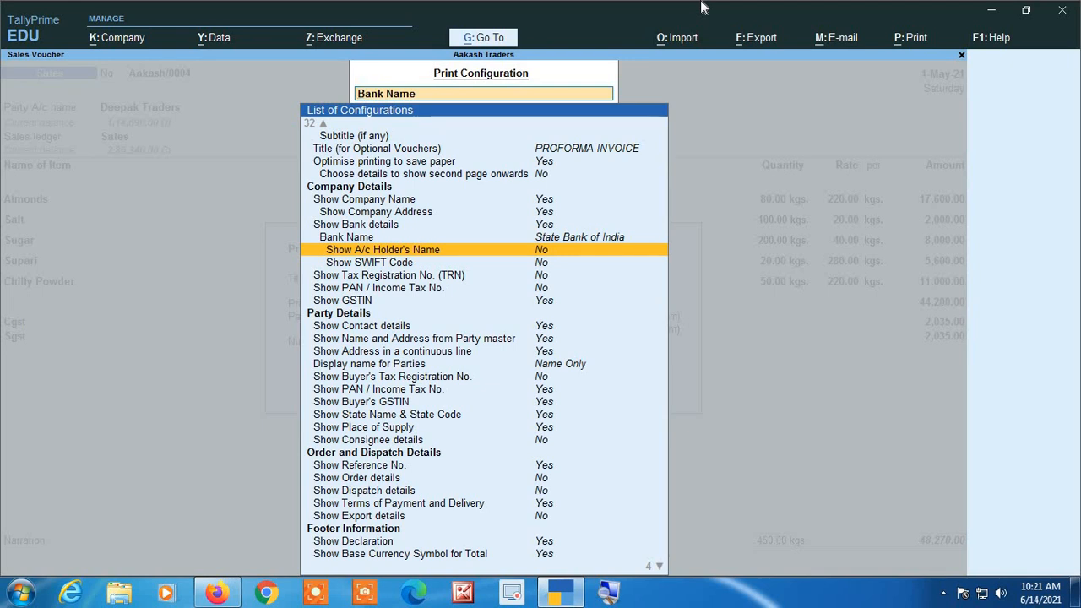
{"action": "key", "text": "Return"}
Look through the print configuration options from Company Details down to Footer Information
{"action": "key", "text": "Down"}
{"action": "key", "text": "Down"}
{"action": "key", "text": "Down"}
{"action": "key", "text": "Down"}
{"action": "key", "text": "Down"}
{"action": "key", "text": "Down"}
{"action": "key", "text": "Down"}
{"action": "key", "text": "Down"}
{"action": "key", "text": "Down"}
{"action": "key", "text": "Down"}
{"action": "key", "text": "Down"}
{"action": "key", "text": "Down"}
{"action": "key", "text": "Down"}
{"action": "key", "text": "Down"}
{"action": "key", "text": "Down"}
{"action": "key", "text": "Down"}
{"action": "key", "text": "Down"}
{"action": "key", "text": "Down"}
{"action": "key", "text": "Down"}
{"action": "key", "text": "Down"}
{"action": "key", "text": "Down"}
{"action": "key", "text": "Down"}
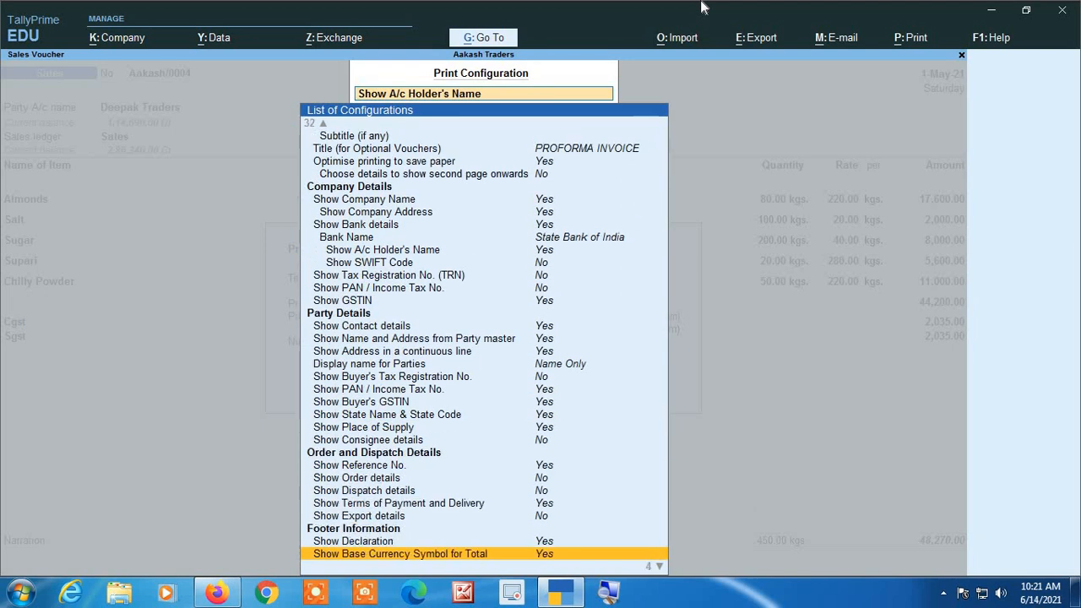
Turn on Show SWIFT Code for the selected bank under Company Details in the print configuration
{"action": "key", "text": "Up"}
{"action": "key", "text": "Up"}
{"action": "key", "text": "Up"}
{"action": "key", "text": "Up"}
{"action": "key", "text": "Up"}
{"action": "key", "text": "Up"}
{"action": "key", "text": "Up"}
{"action": "key", "text": "Up"}
{"action": "key", "text": "Up"}
{"action": "key", "text": "Up"}
{"action": "key", "text": "Up"}
{"action": "key", "text": "Up"}
{"action": "key", "text": "Up"}
{"action": "key", "text": "Up"}
{"action": "key", "text": "Up"}
{"action": "key", "text": "Up"}
{"action": "key", "text": "Up"}
{"action": "key", "text": "Up"}
{"action": "key", "text": "Up"}
{"action": "key", "text": "Up"}
{"action": "key", "text": "Up"}
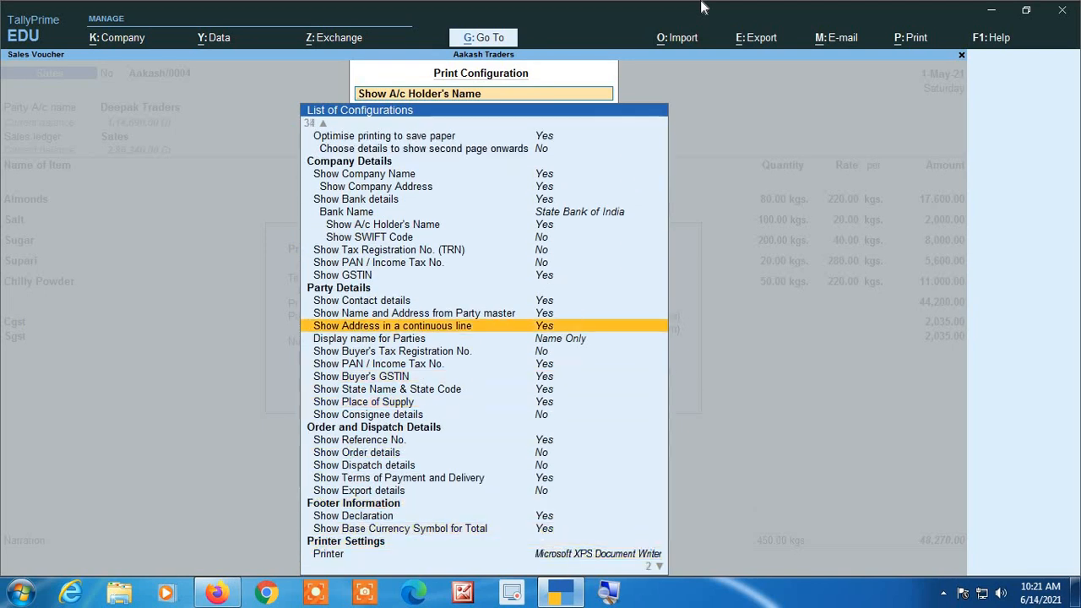
{"action": "key", "text": "Down"}
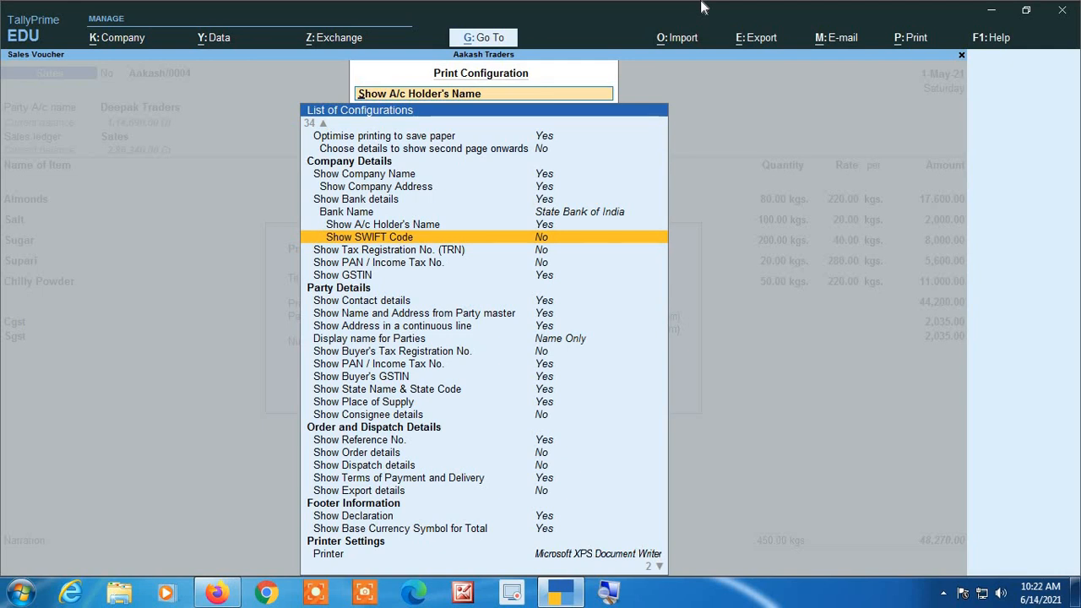
{"action": "key", "text": "Return"}
Look through the print configuration options from Company Details down to Printer Settings and back to Show Bank details
{"action": "key", "text": "Up"}
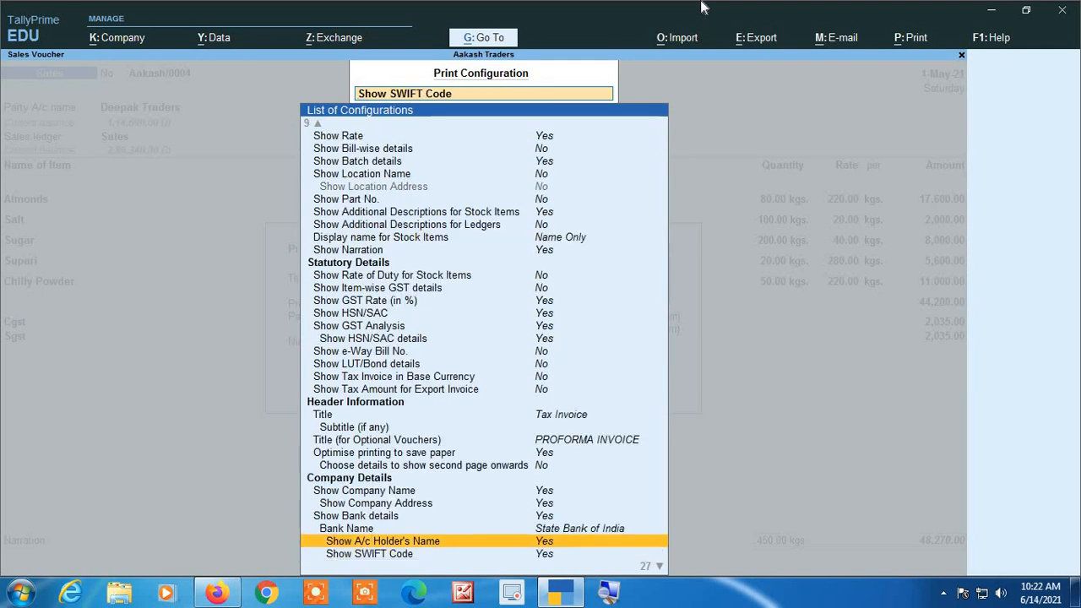
{"action": "key", "text": "Up"}
{"action": "key", "text": "Down"}
{"action": "key", "text": "Down"}
{"action": "key", "text": "Down"}
{"action": "key", "text": "Down"}
{"action": "key", "text": "Down"}
{"action": "key", "text": "Down"}
{"action": "key", "text": "Down"}
{"action": "key", "text": "Down"}
{"action": "key", "text": "Down"}
{"action": "key", "text": "Down"}
{"action": "key", "text": "Down"}
{"action": "key", "text": "Down"}
{"action": "key", "text": "Down"}
{"action": "key", "text": "Down"}
{"action": "key", "text": "Down"}
{"action": "key", "text": "Down"}
{"action": "key", "text": "Down"}
{"action": "key", "text": "Down"}
{"action": "key", "text": "Down"}
{"action": "key", "text": "Down"}
{"action": "key", "text": "Down"}
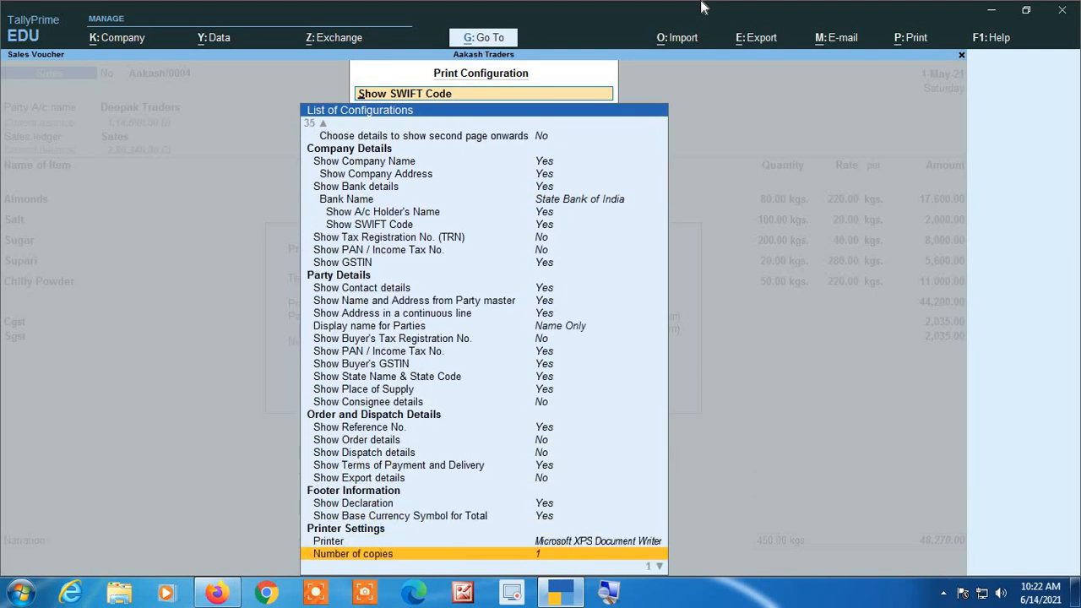
{"action": "key", "text": "Up"}
{"action": "key", "text": "Up"}
{"action": "key", "text": "Up"}
{"action": "key", "text": "Up"}
{"action": "key", "text": "Up"}
{"action": "key", "text": "Up"}
{"action": "key", "text": "Up"}
{"action": "key", "text": "Up"}
{"action": "key", "text": "Up"}
{"action": "key", "text": "Up"}
{"action": "key", "text": "Up"}
{"action": "key", "text": "Up"}
{"action": "key", "text": "Up"}
{"action": "key", "text": "Up"}
{"action": "key", "text": "Up"}
{"action": "key", "text": "Up"}
{"action": "key", "text": "Up"}
{"action": "key", "text": "Up"}
{"action": "key", "text": "Up"}
{"action": "key", "text": "Up"}
{"action": "key", "text": "Up"}
{"action": "key", "text": "Up"}
{"action": "key", "text": "Up"}
{"action": "key", "text": "Up"}
{"action": "key", "text": "Up"}
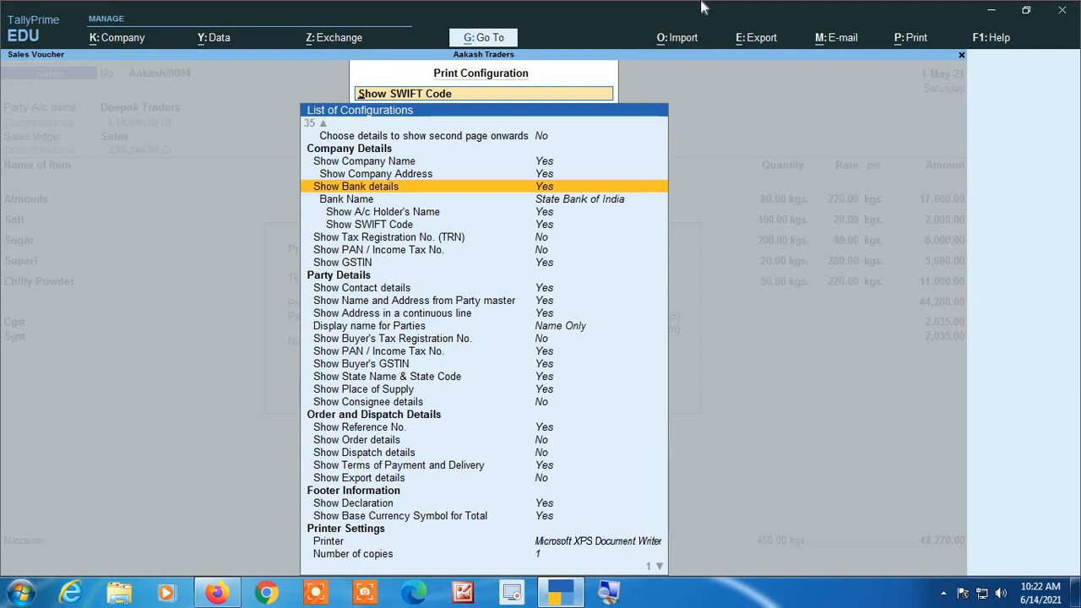
Recheck the Bank Name, Show A/c Holder's Name and Show SWIFT Code settings, and close the print configuration
{"action": "key", "text": "Down"}
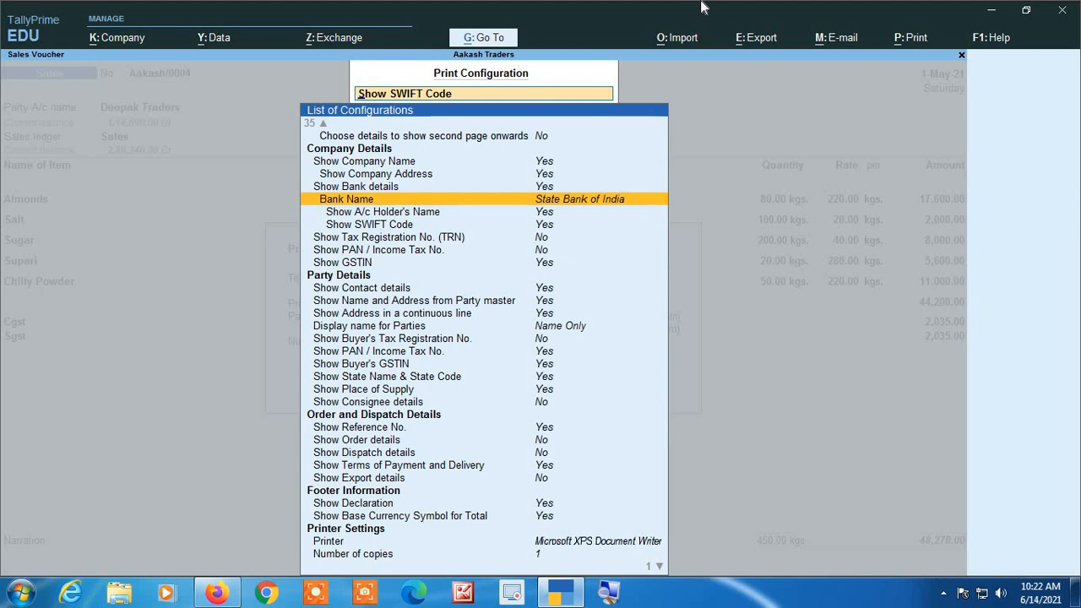
{"action": "key", "text": "Down"}
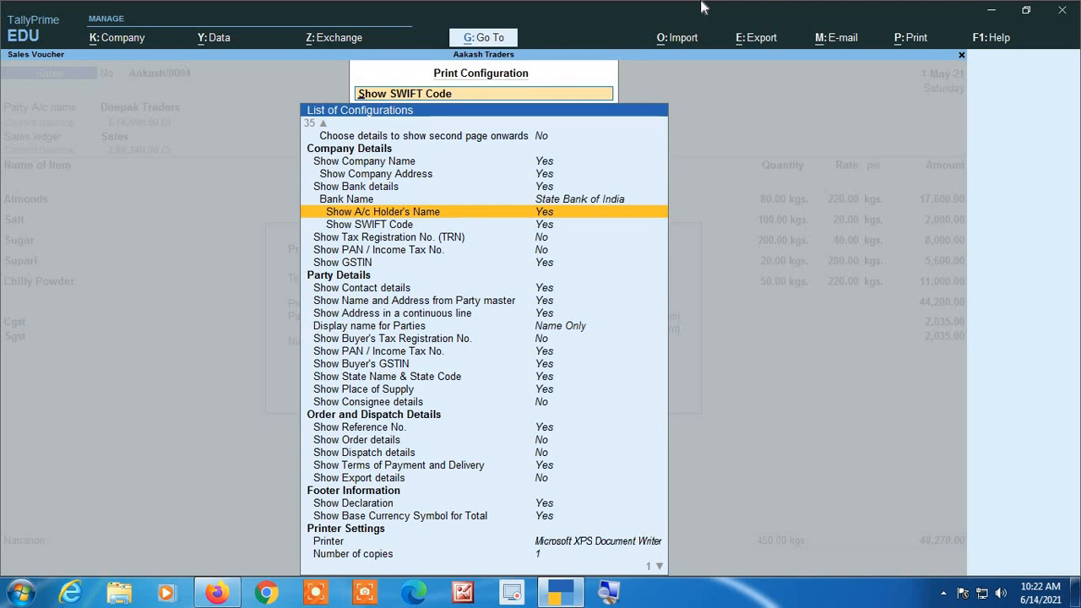
{"action": "key", "text": "Down"}
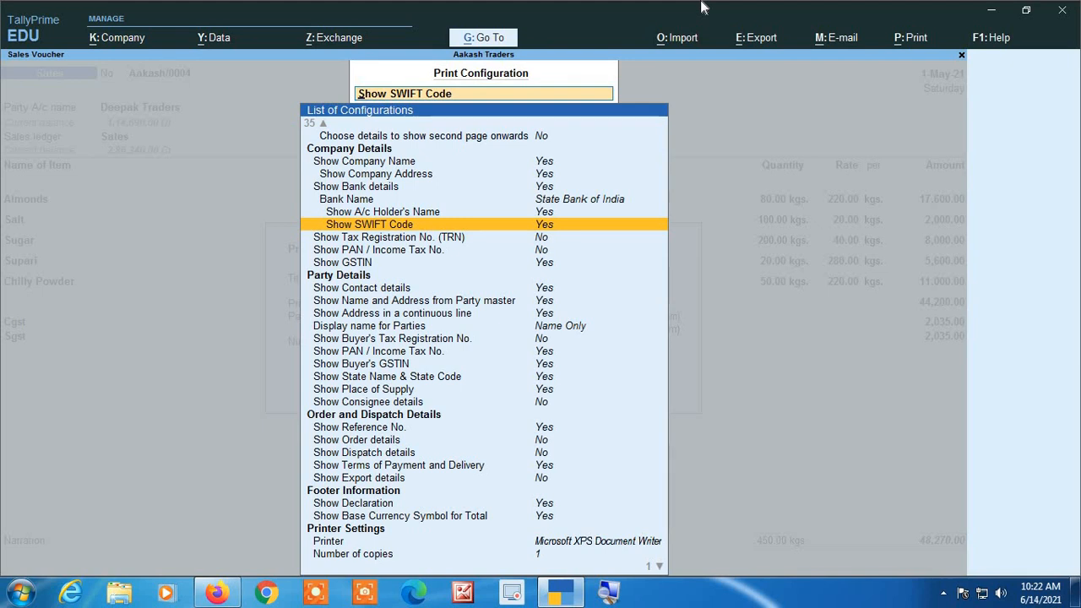
{"action": "key", "text": "Down"}
{"action": "key", "text": "Escape"}
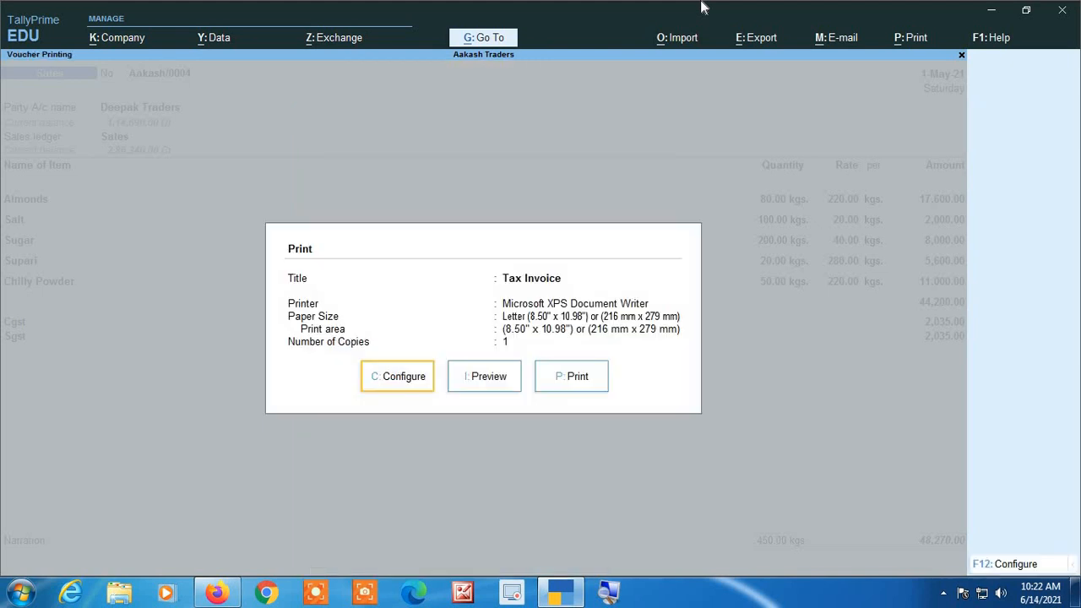
Open the print preview of the tax invoice and enlarge it for reading
{"action": "key", "text": "Right"}
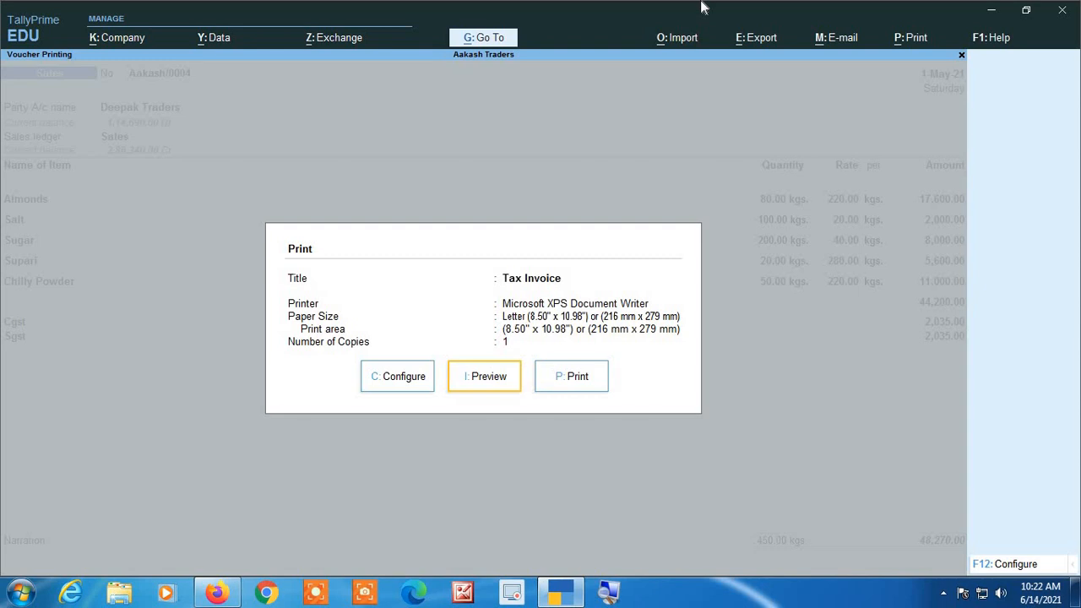
{"action": "key", "text": "i"}
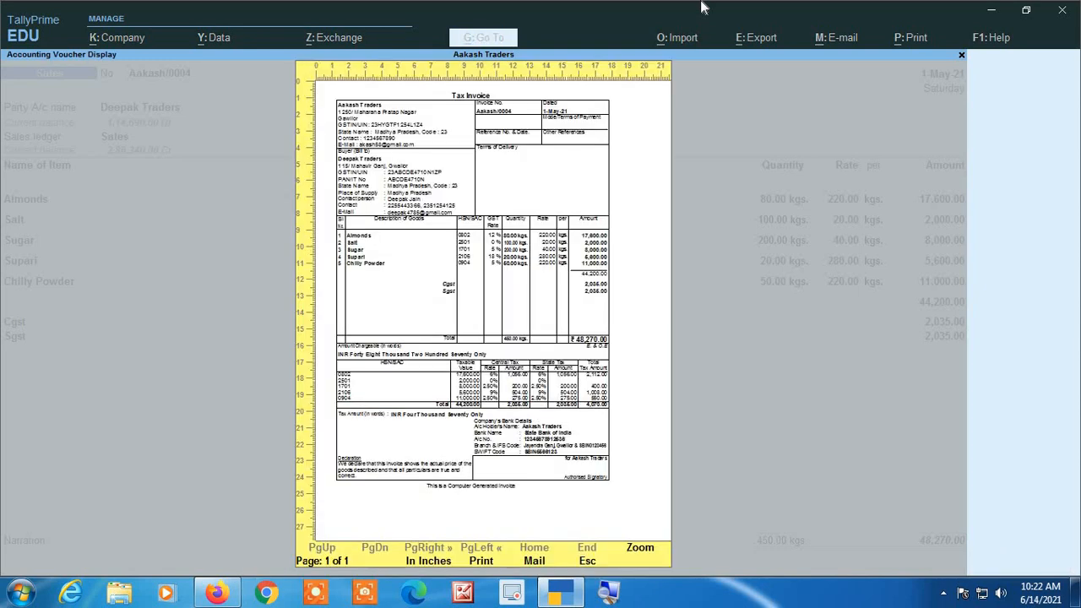
{"action": "key", "text": "Return"}
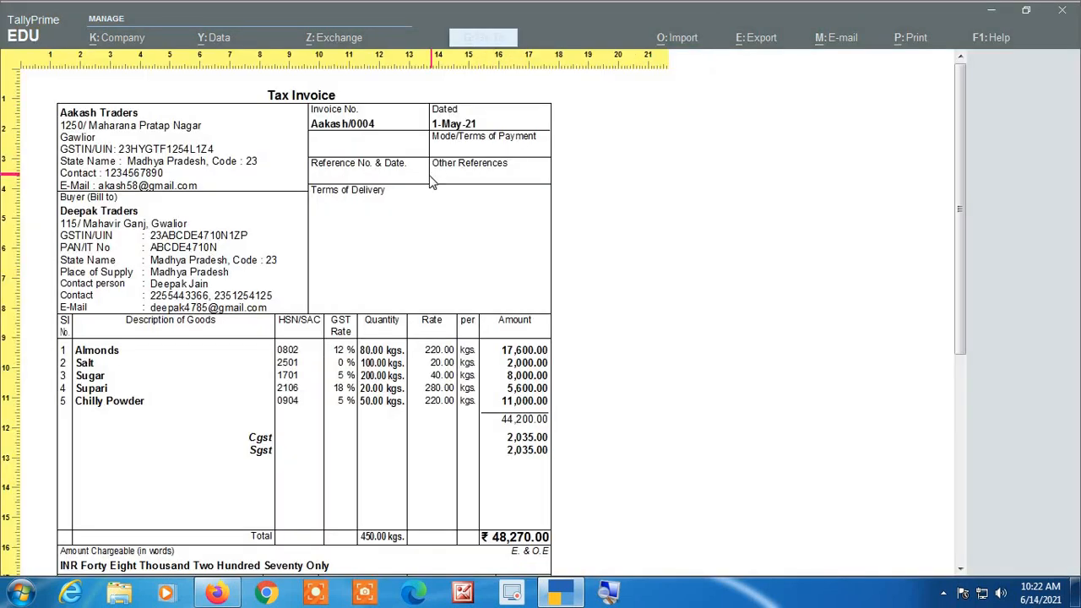
Examine the enlarged tax invoice, including the party details, item lines, tax summary and the Company's Bank Details block
{"action": "scroll", "coordinate": [426, 192], "scroll_direction": "down", "scroll_amount": 1}
{"action": "scroll", "coordinate": [426, 193], "scroll_direction": "down", "scroll_amount": 9}
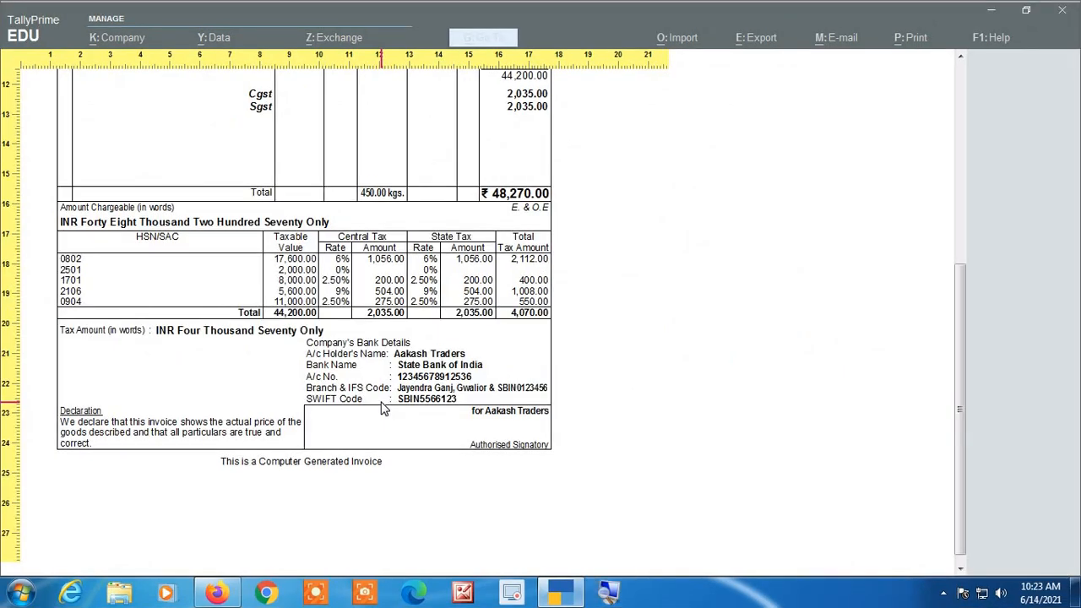
{"action": "scroll", "coordinate": [388, 422], "scroll_direction": "up", "scroll_amount": 3}
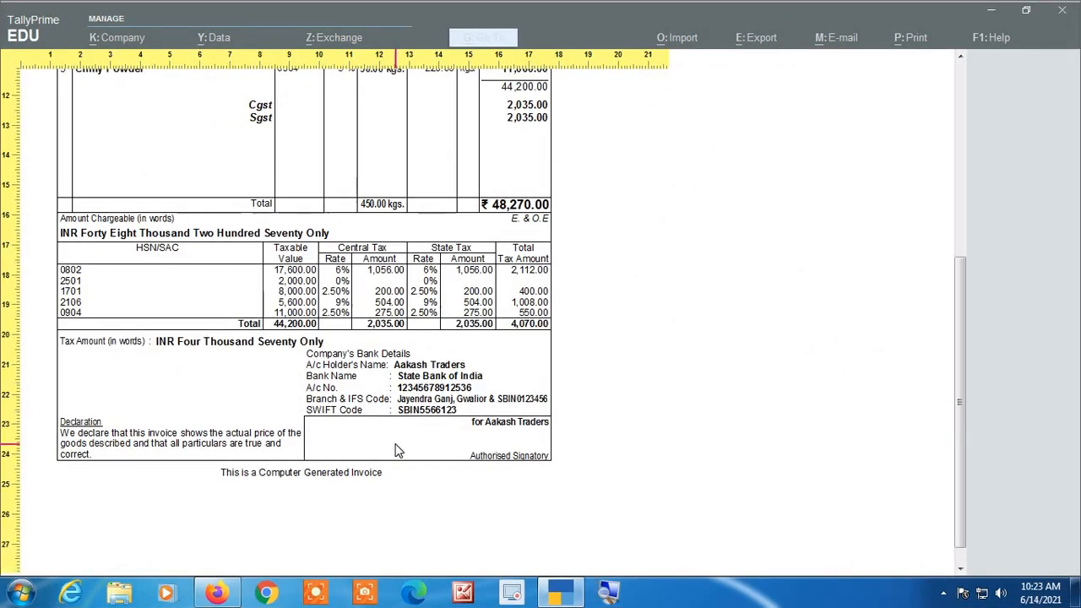
{"action": "scroll", "coordinate": [397, 447], "scroll_direction": "up", "scroll_amount": 3}
{"action": "scroll", "coordinate": [399, 430], "scroll_direction": "down", "scroll_amount": 5}
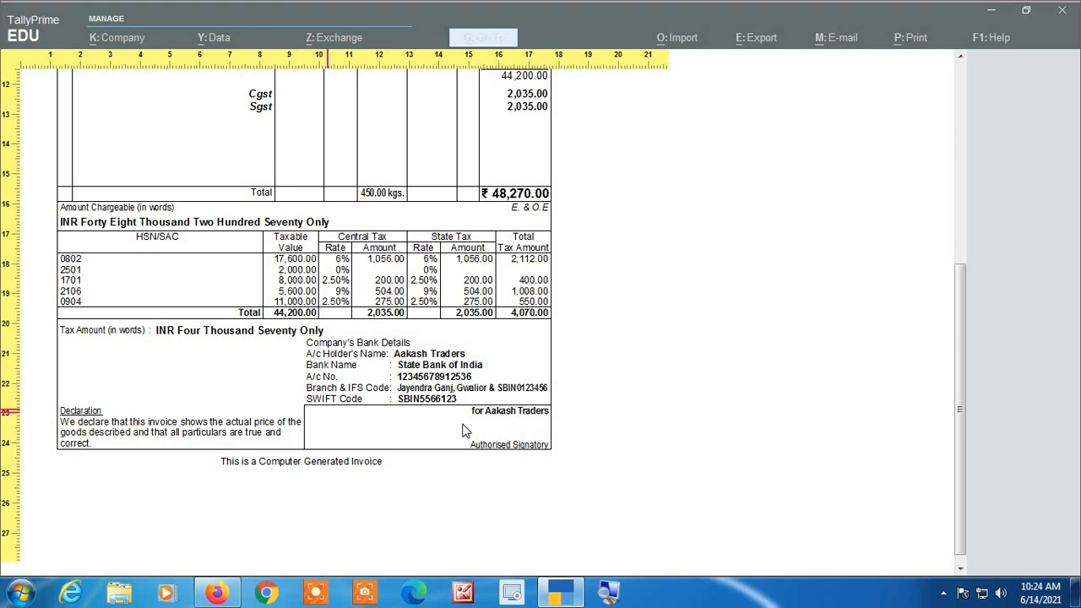
{"action": "scroll", "coordinate": [457, 380], "scroll_direction": "up", "scroll_amount": 5}
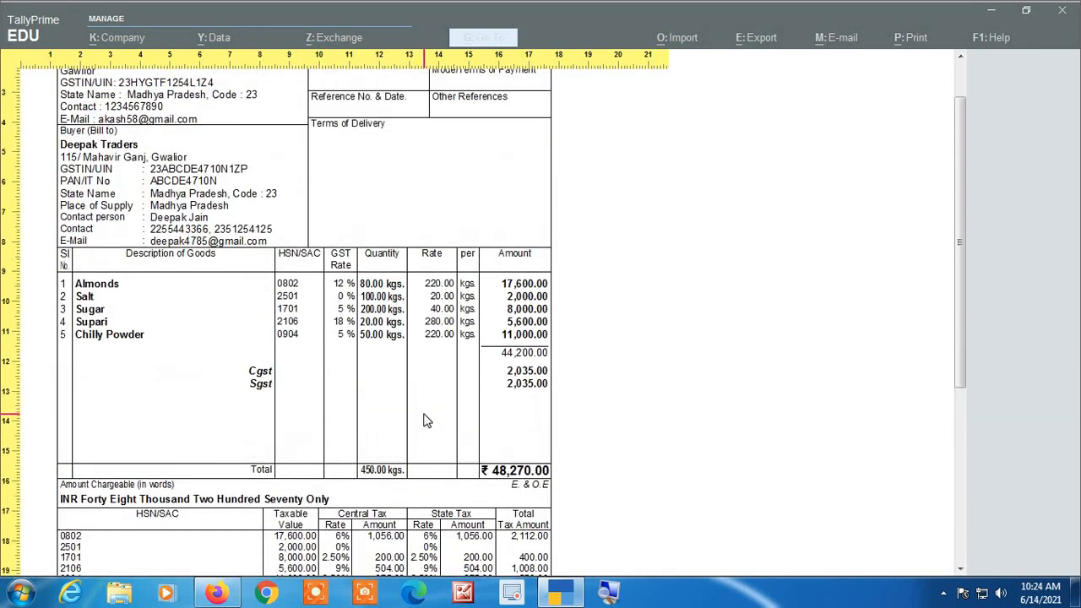
{"action": "scroll", "coordinate": [425, 419], "scroll_direction": "down", "scroll_amount": 3}
{"action": "scroll", "coordinate": [426, 420], "scroll_direction": "down", "scroll_amount": 5}
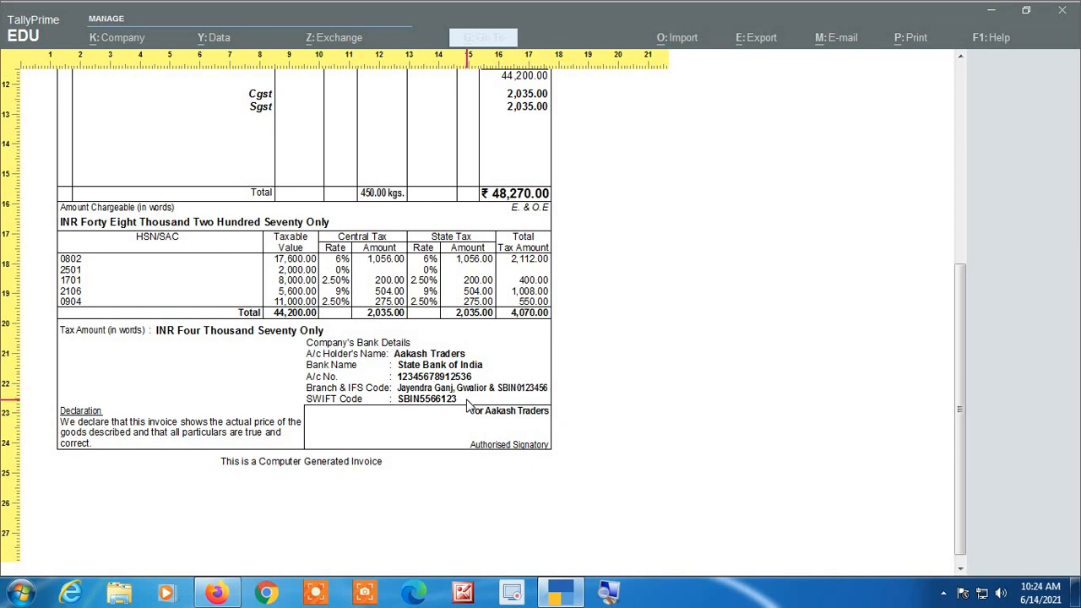
{"action": "scroll", "coordinate": [469, 406], "scroll_direction": "up", "scroll_amount": 1}
{"action": "scroll", "coordinate": [469, 406], "scroll_direction": "down", "scroll_amount": 1}
{"action": "scroll", "coordinate": [469, 407], "scroll_direction": "up", "scroll_amount": 20}
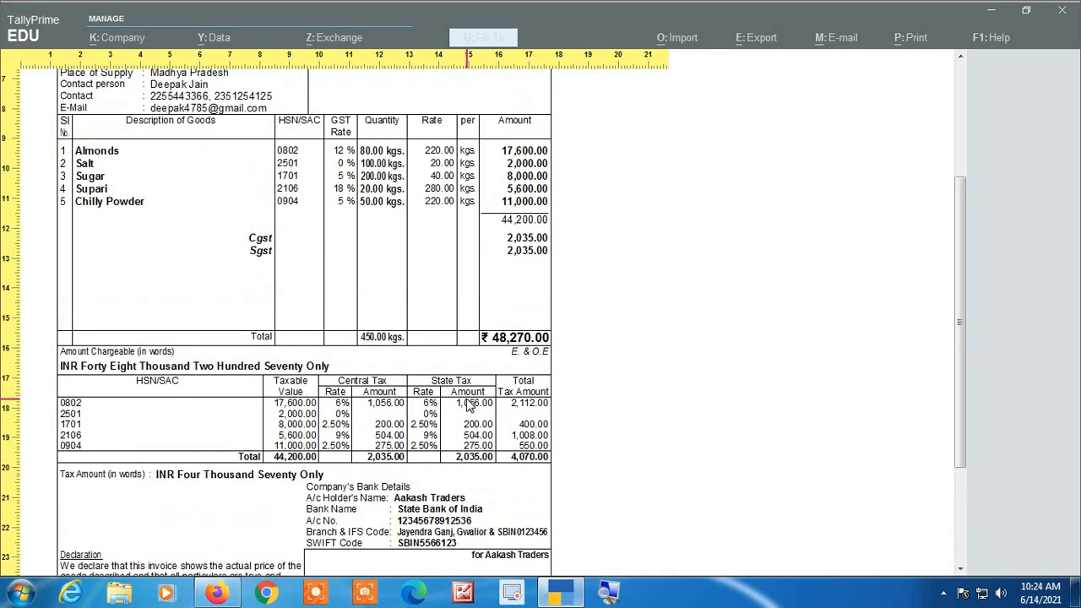
{"action": "scroll", "coordinate": [469, 407], "scroll_direction": "up", "scroll_amount": 3}
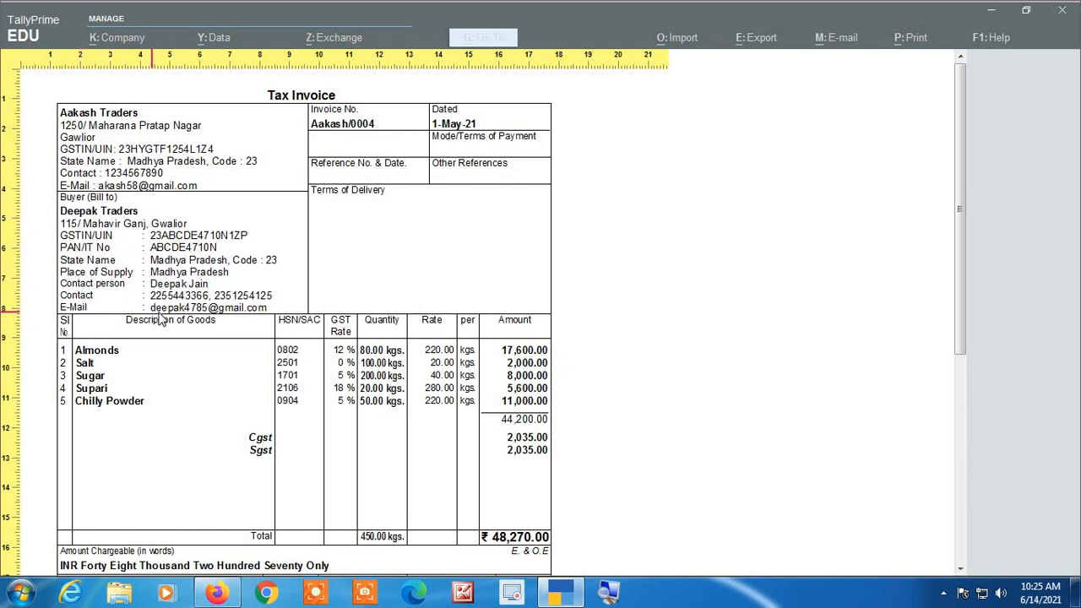
{"action": "scroll", "coordinate": [238, 302], "scroll_direction": "down", "scroll_amount": 3}
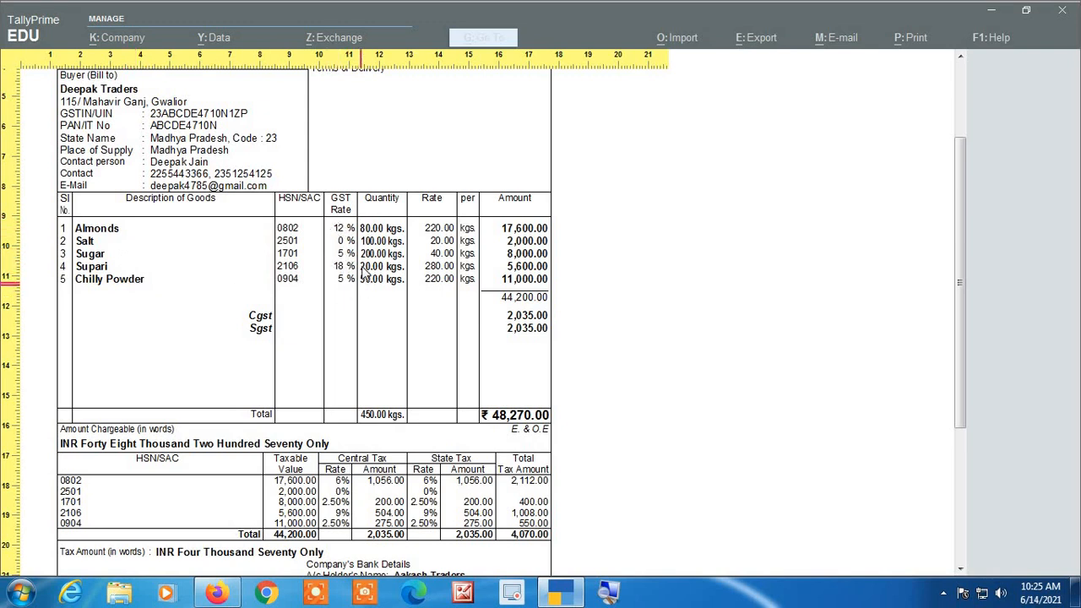
{"action": "scroll", "coordinate": [344, 259], "scroll_direction": "down", "scroll_amount": 5}
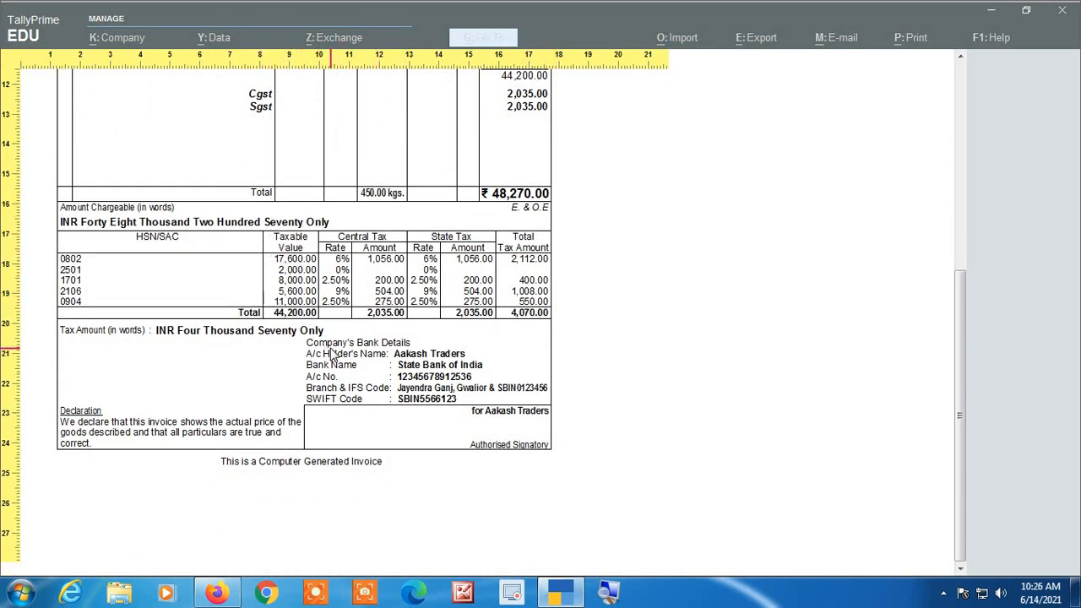
{"action": "scroll", "coordinate": [331, 354], "scroll_direction": "up", "scroll_amount": 5}
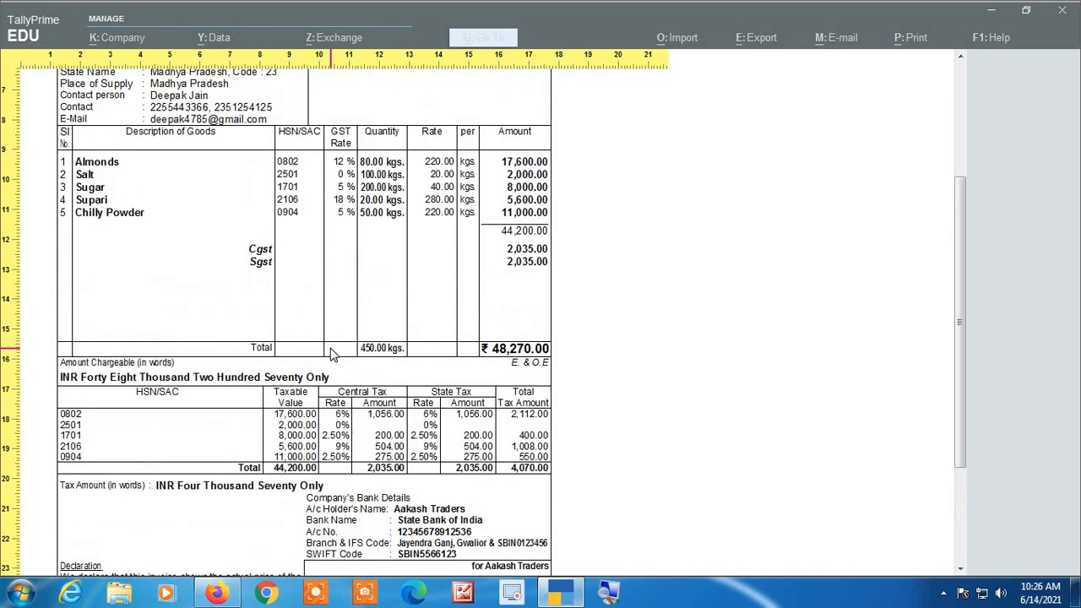
{"action": "scroll", "coordinate": [331, 355], "scroll_direction": "up", "scroll_amount": 3}
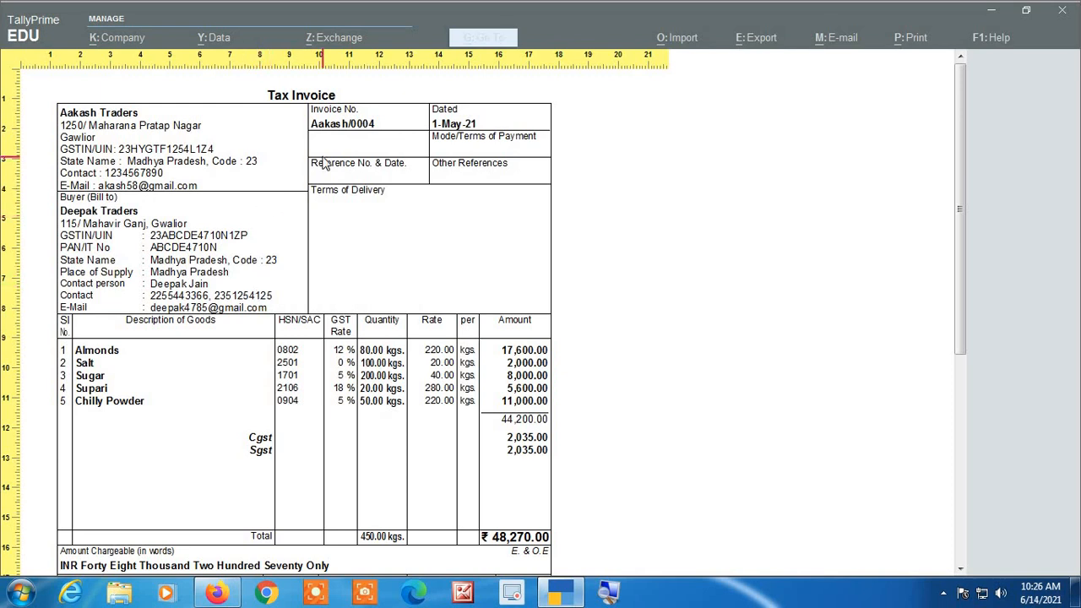
{"action": "scroll", "coordinate": [271, 287], "scroll_direction": "down", "scroll_amount": 6}
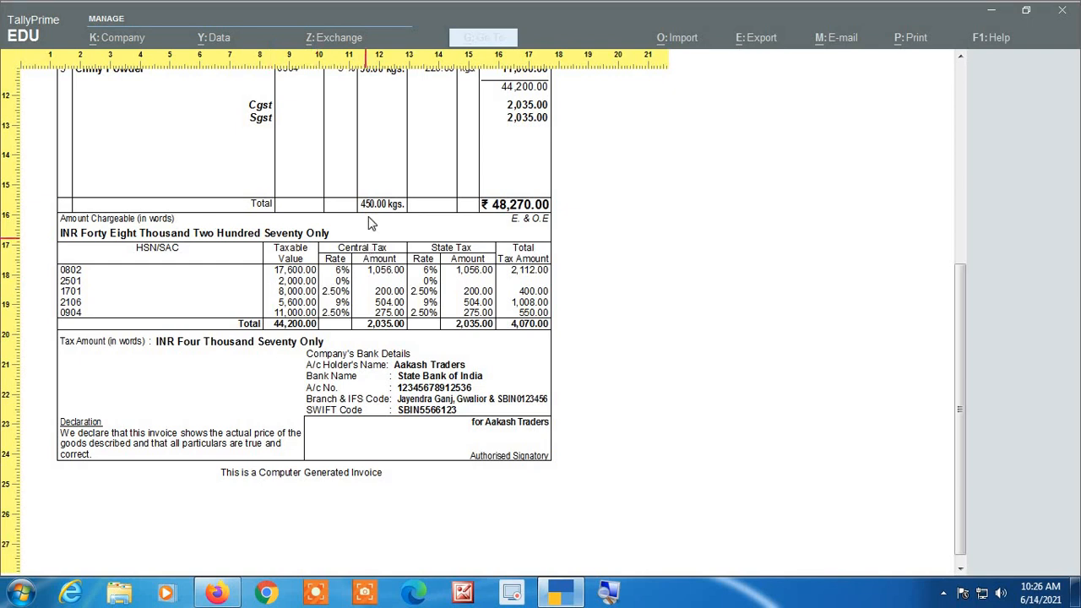
Leave the enlarged view and exit the invoice preview to return to the Print dialog
{"action": "left_click", "coordinate": [296, 395]}
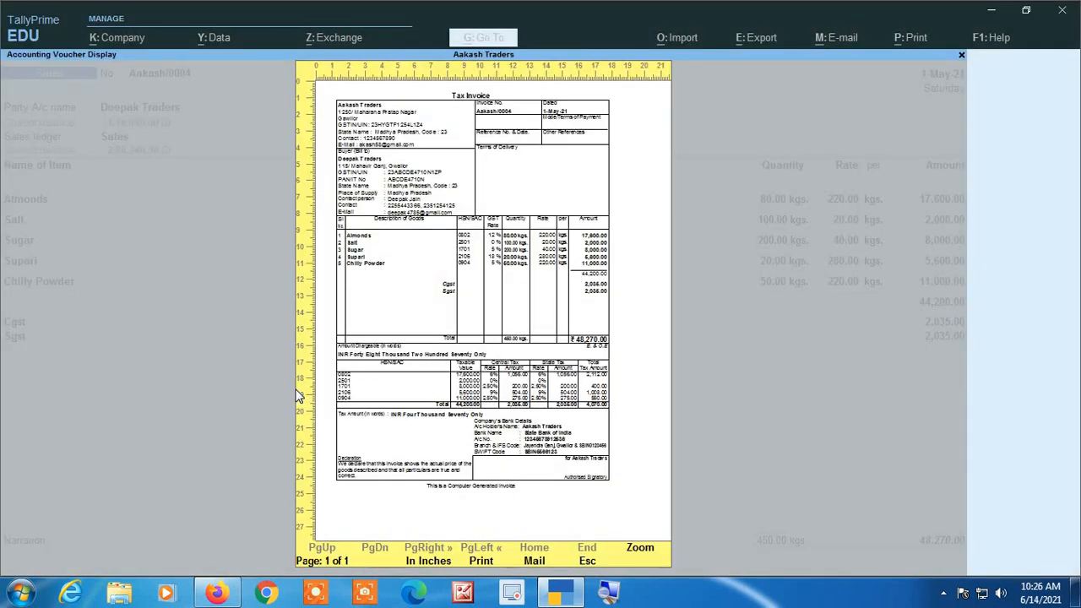
{"action": "left_click", "coordinate": [479, 561]}
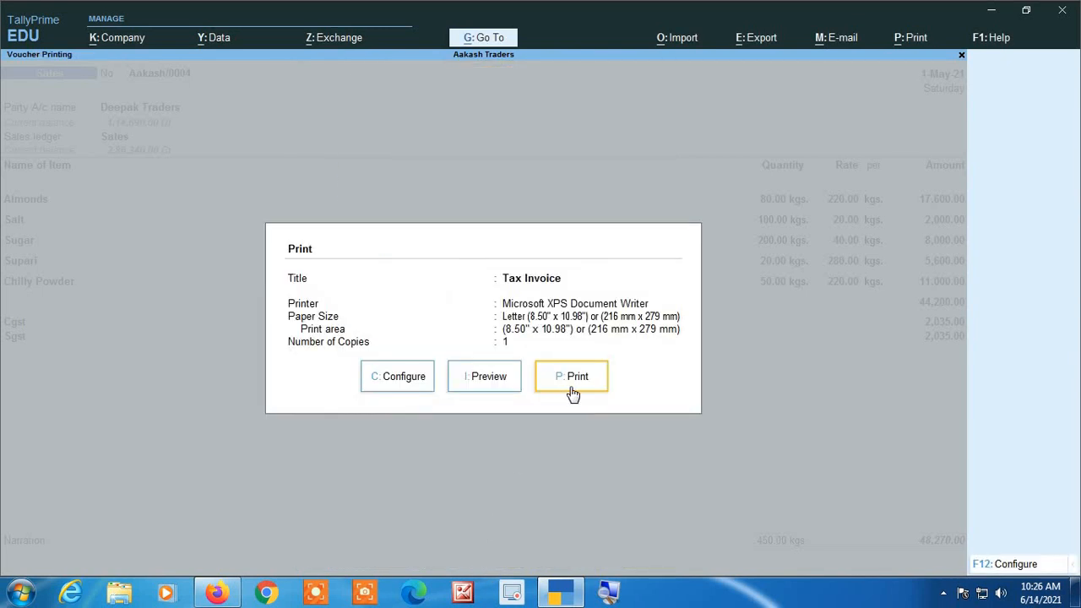